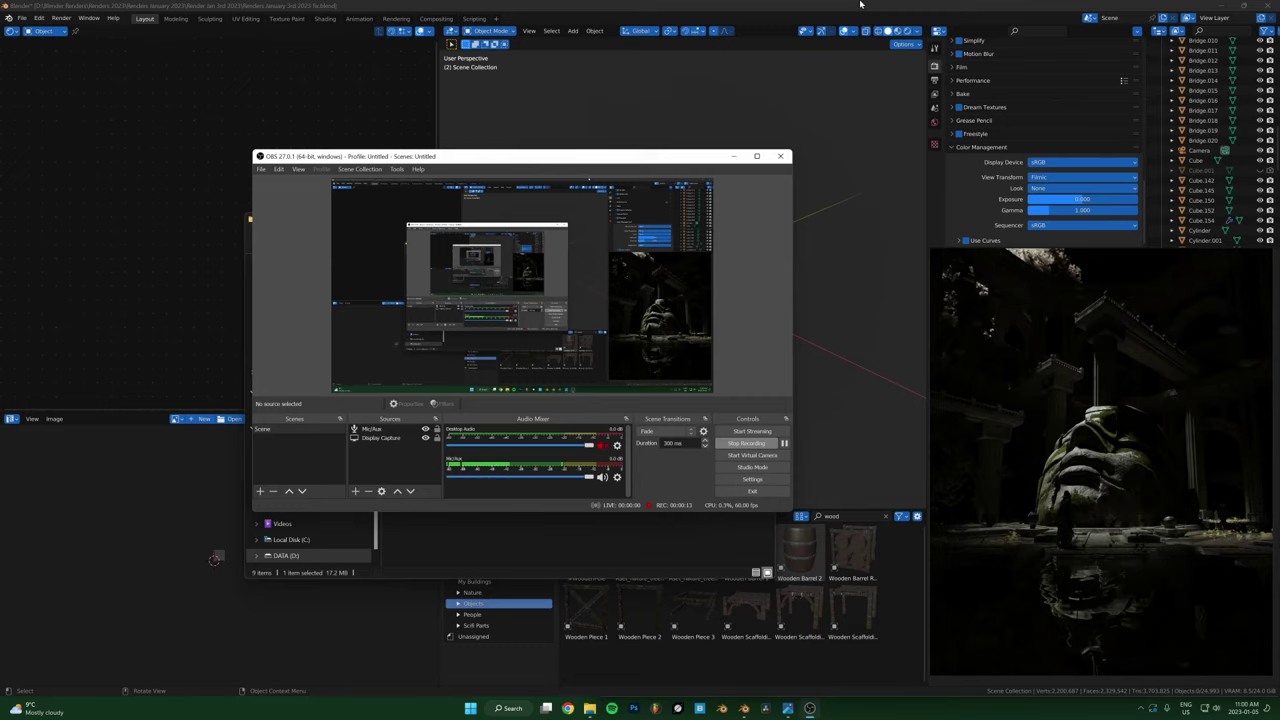
Open Render Jan 3rd 2023 Edit V2.png from the Render Jan 3rd 2023 folder and enlarge the viewer to full screen.
{"action": "left_click", "coordinate": [851, 5]}
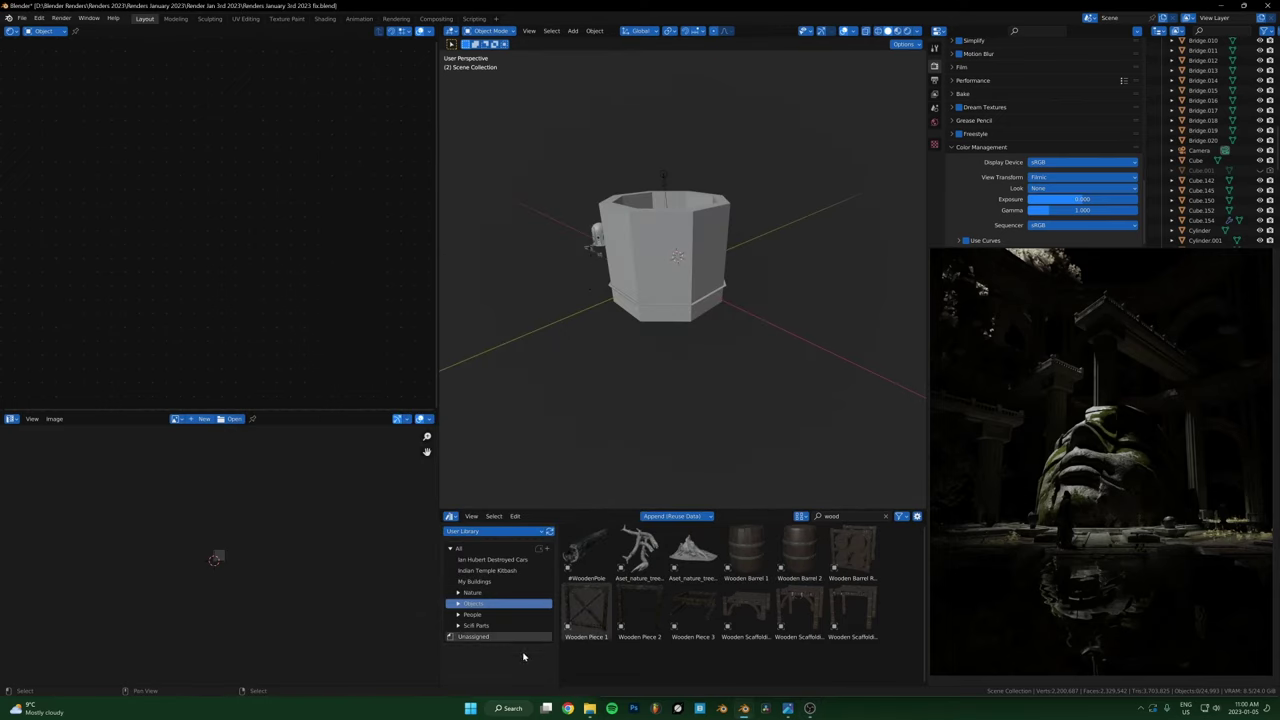
{"action": "left_click", "coordinate": [589, 708]}
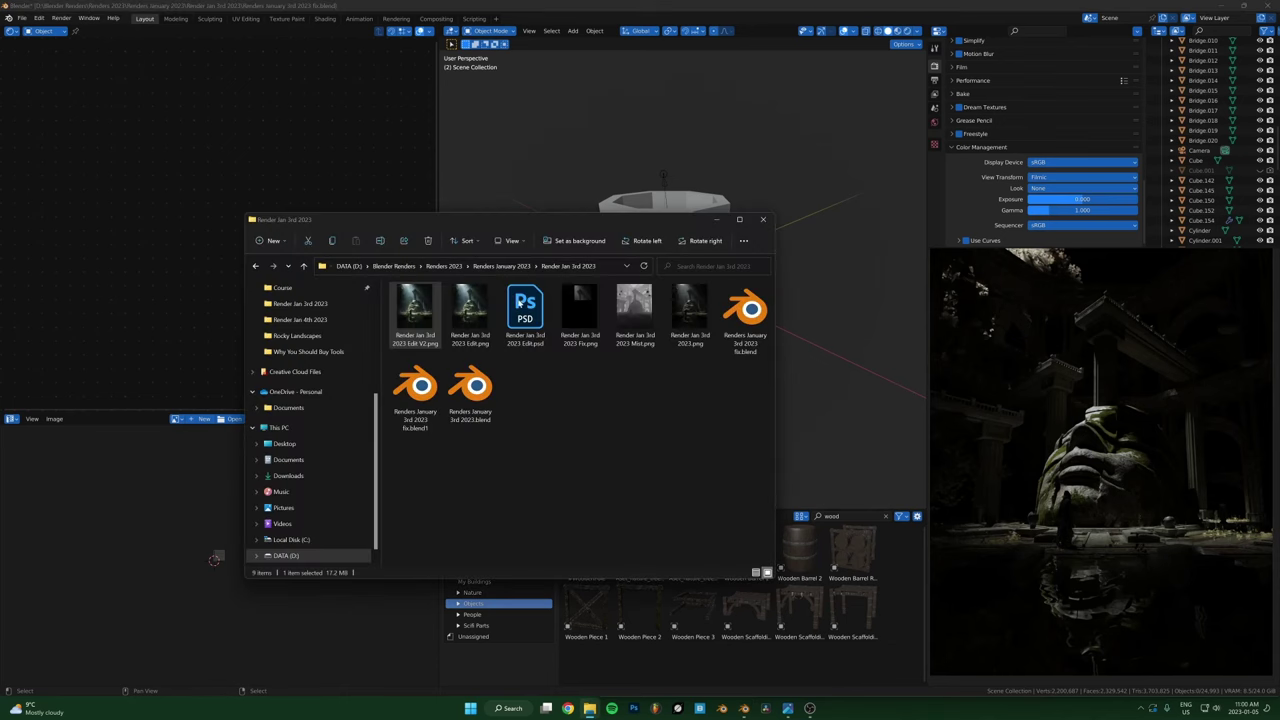
{"action": "double_click", "coordinate": [415, 312]}
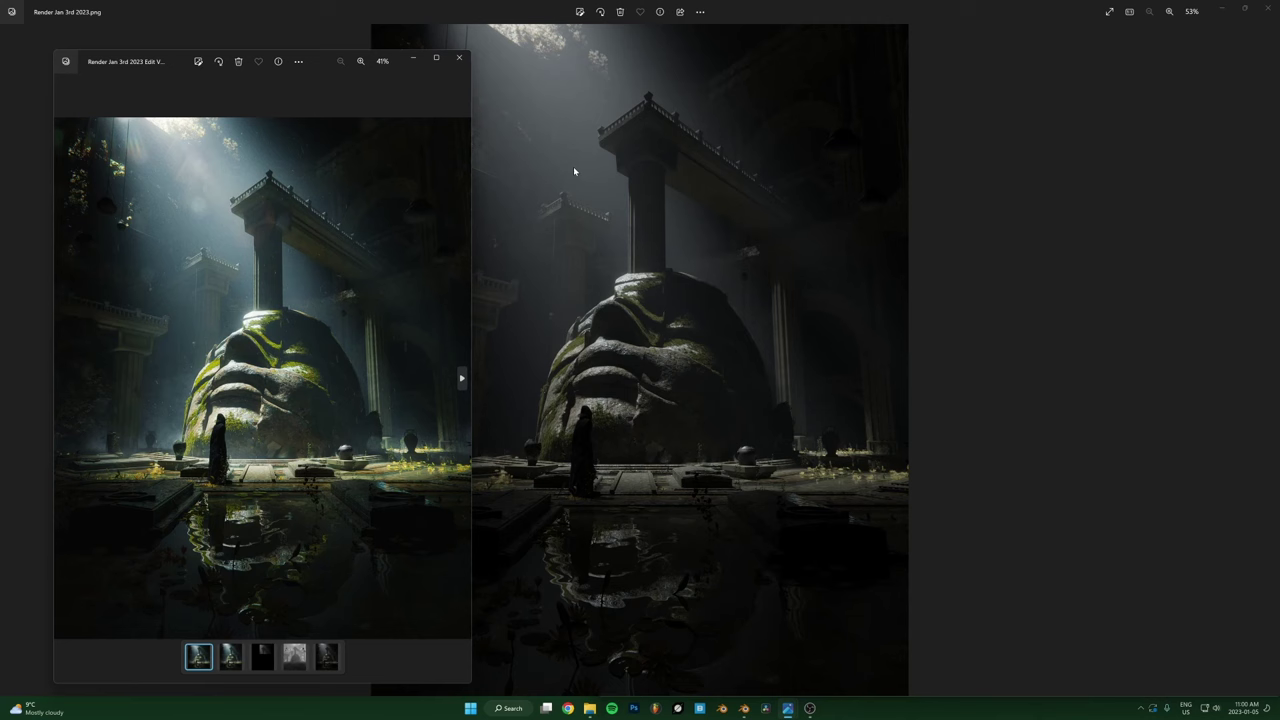
{"action": "left_click", "coordinate": [436, 57]}
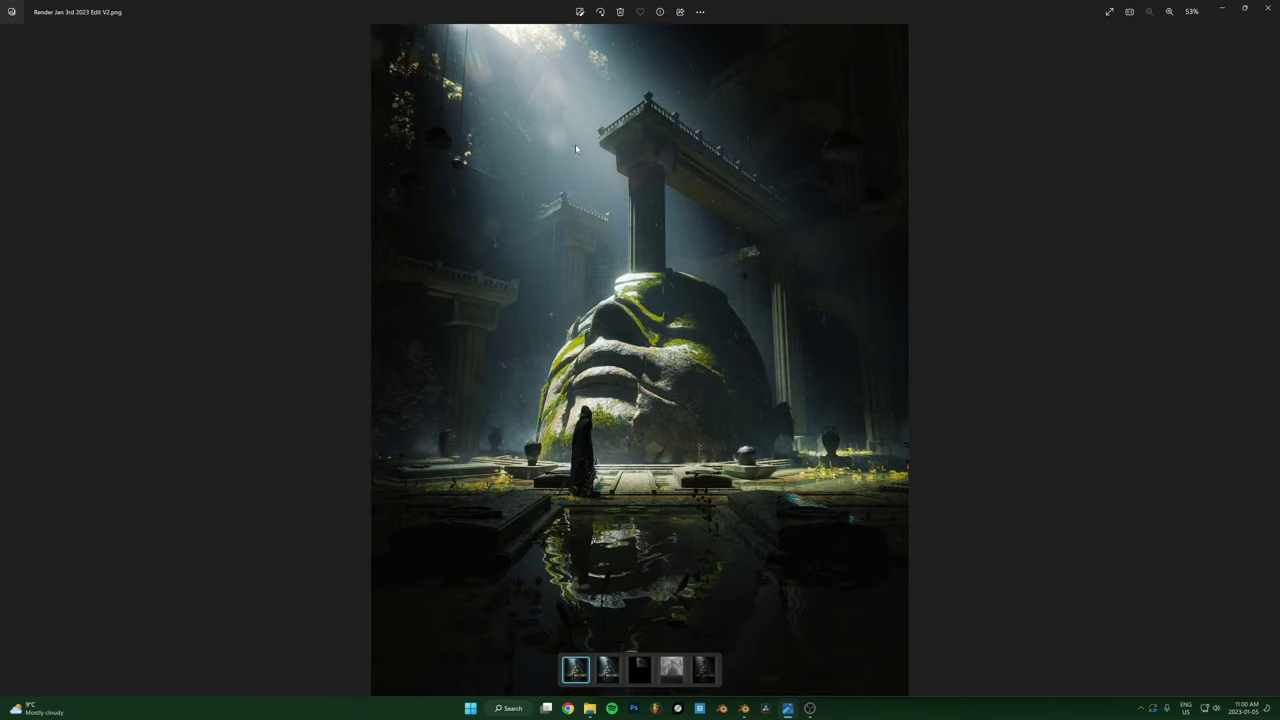
Browse through the folder's images to the unedited render, Render Jan 3rd 2023.png.
{"action": "key", "text": "Right"}
{"action": "key", "text": "Right"}
{"action": "key", "text": "Right"}
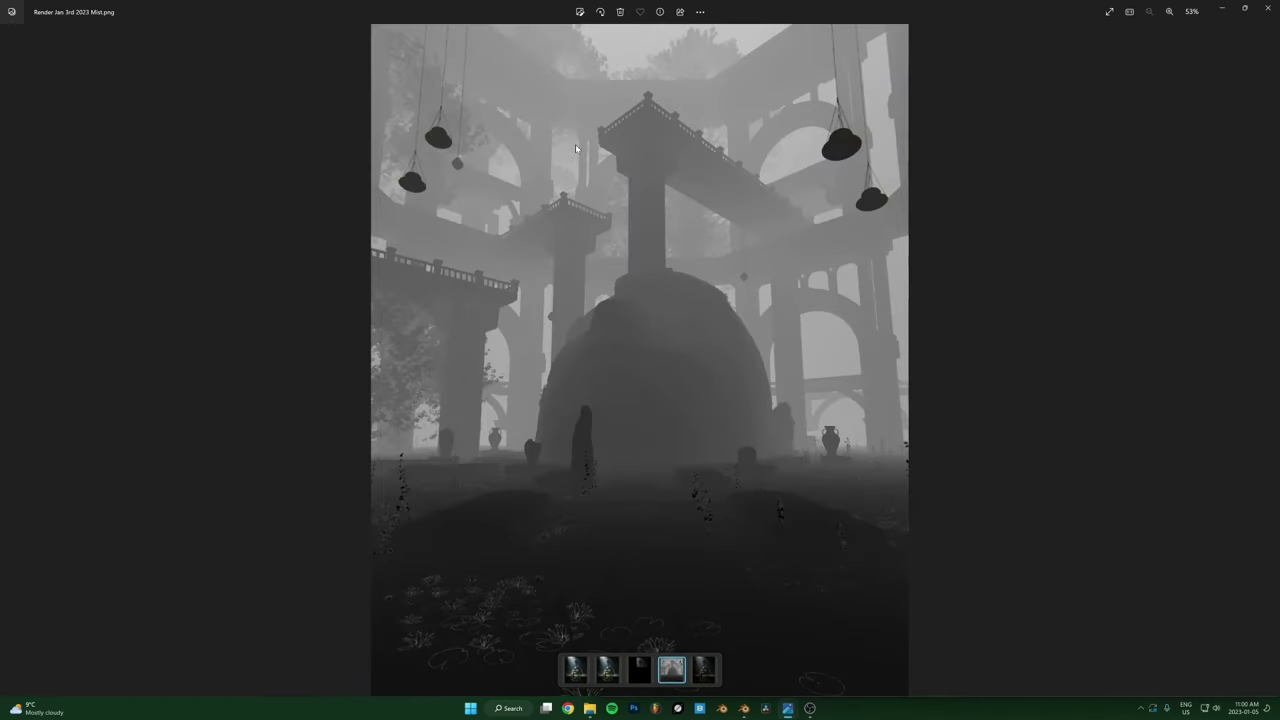
{"action": "key", "text": "Right"}
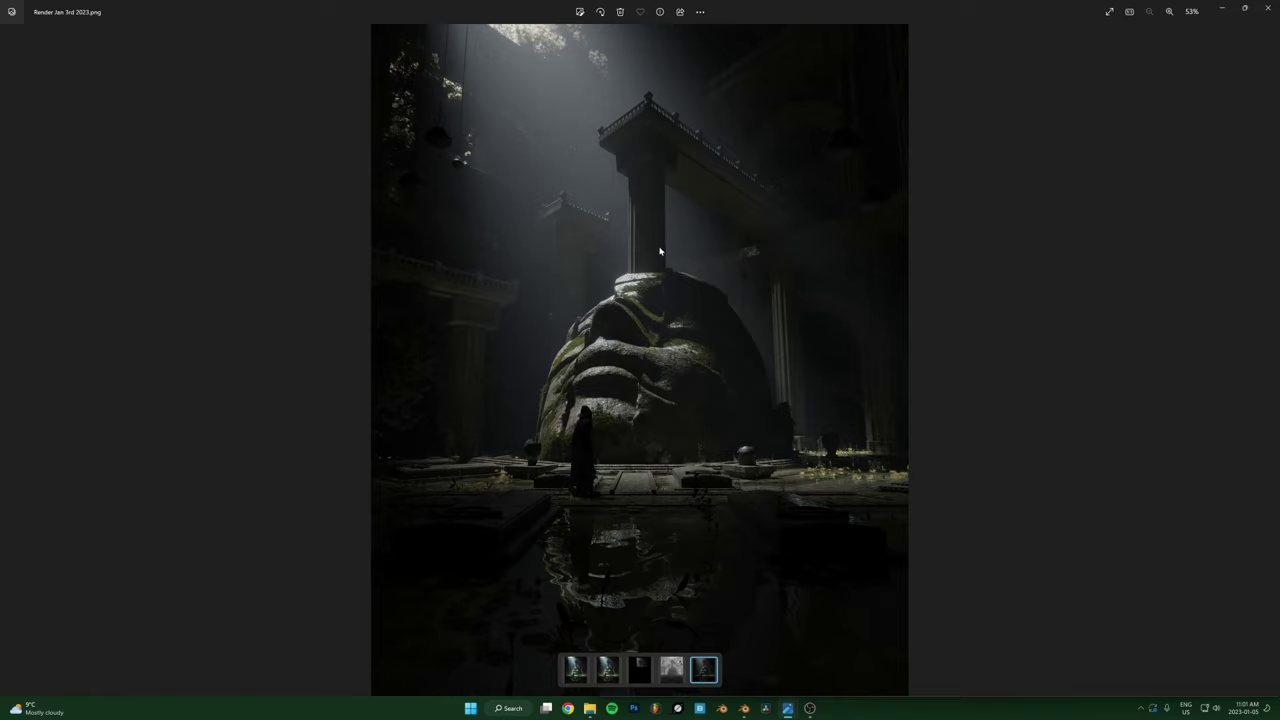
Switch to Blender, view the finished render in the Rendering workspace, and return to the Layout workspace.
{"action": "mouse_move", "coordinate": [744, 708]}
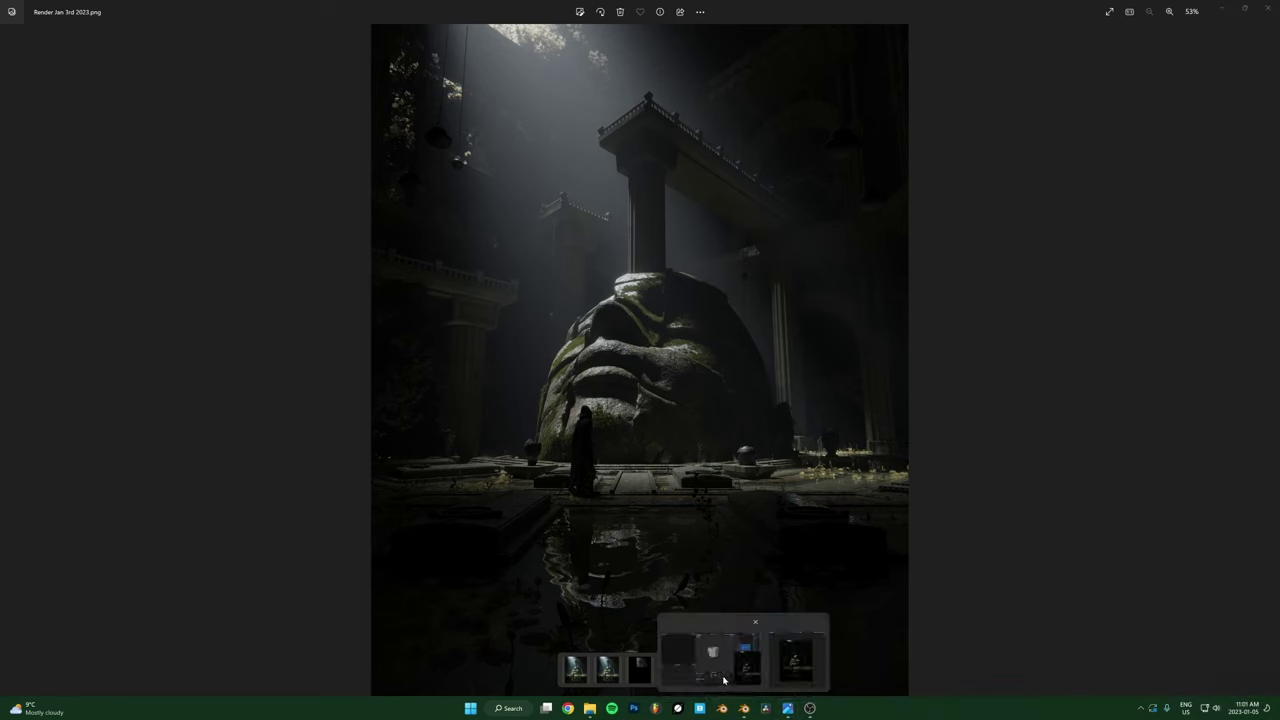
{"action": "left_click", "coordinate": [724, 680]}
{"action": "left_click", "coordinate": [396, 19]}
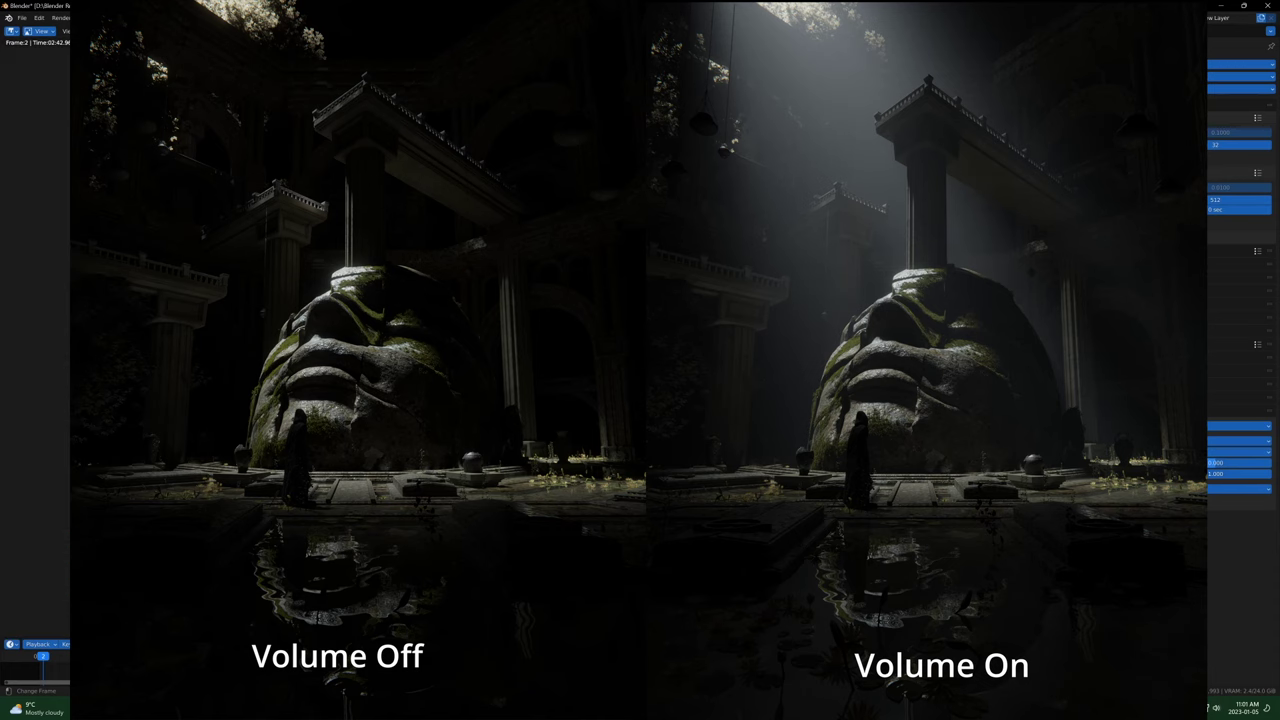
{"action": "left_click", "coordinate": [134, 18]}
Select the stone face inside the temple, frame it, and examine the enclosing building from above.
{"action": "middle_click_drag", "start_coordinate": [1240, 600], "coordinate": [1170, 590]}
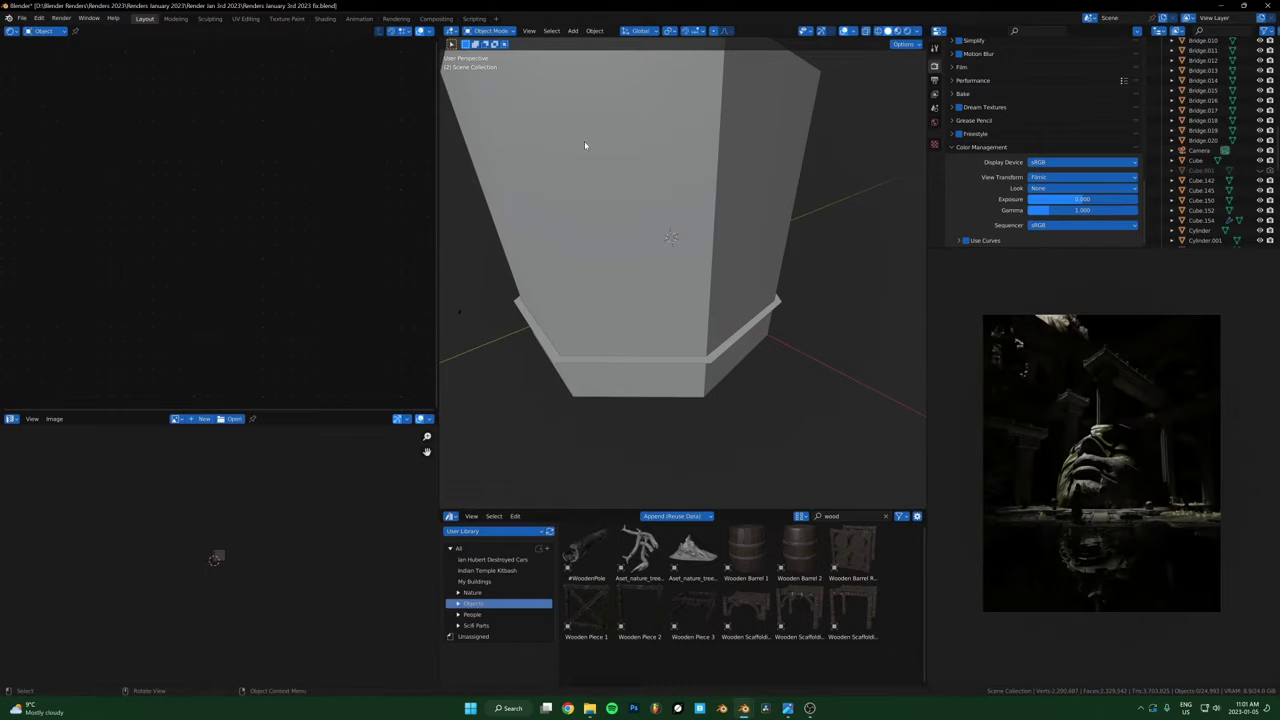
{"action": "middle_click_drag", "start_coordinate": [585, 146], "coordinate": [686, 311]}
{"action": "left_click", "coordinate": [709, 335]}
{"action": "key", "text": "KP_Decimal"}
{"action": "scroll", "coordinate": [686, 311], "scroll_direction": "down", "scroll_amount": 6}
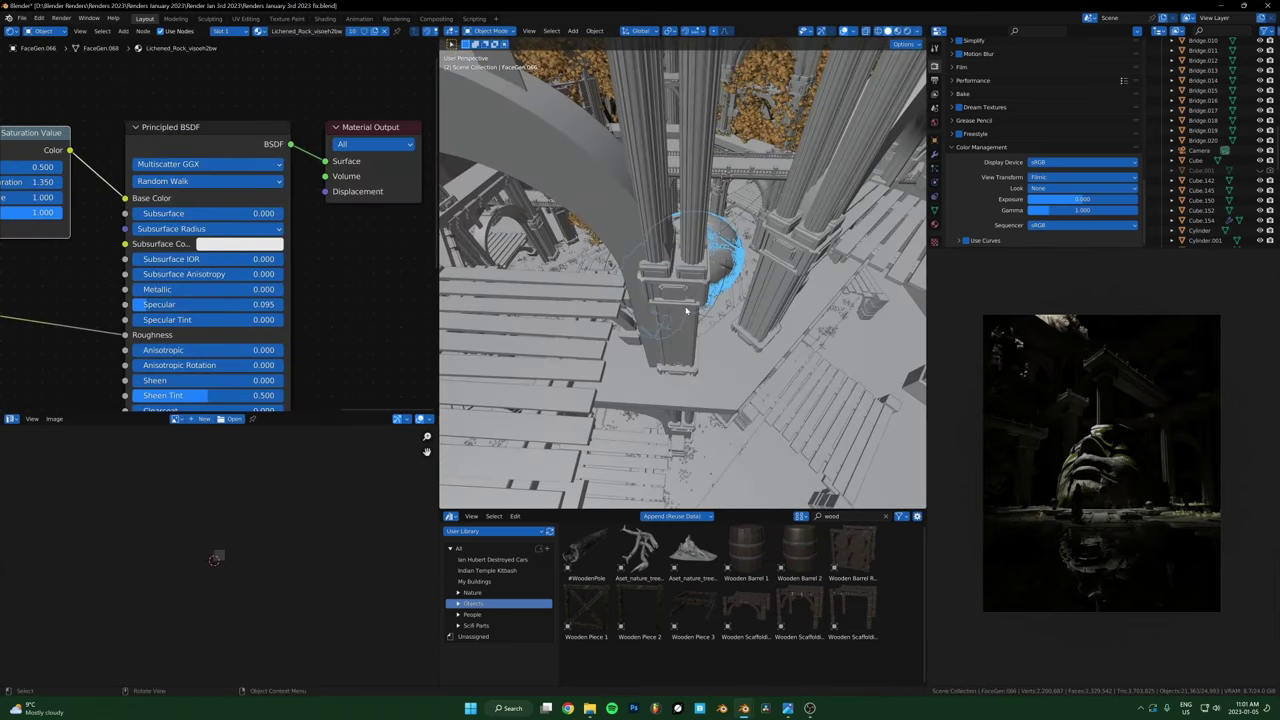
{"action": "scroll", "coordinate": [682, 285], "scroll_direction": "down", "scroll_amount": 12}
{"action": "middle_click_drag", "start_coordinate": [688, 277], "coordinate": [715, 292]}
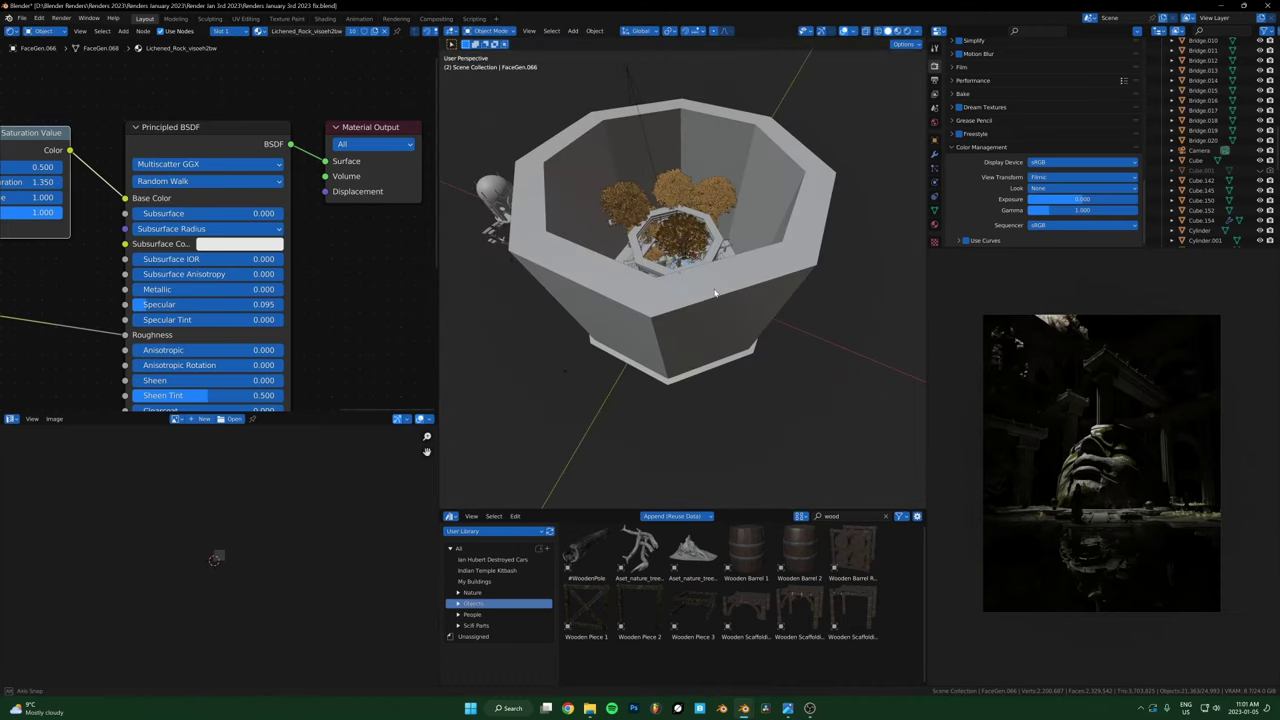
Add a cube at the scene's centre and scale it up by about 34.8, then again by about 1.58, around the building.
{"action": "key", "text": "shift+a"}
{"action": "mouse_move", "coordinate": [712, 284]}
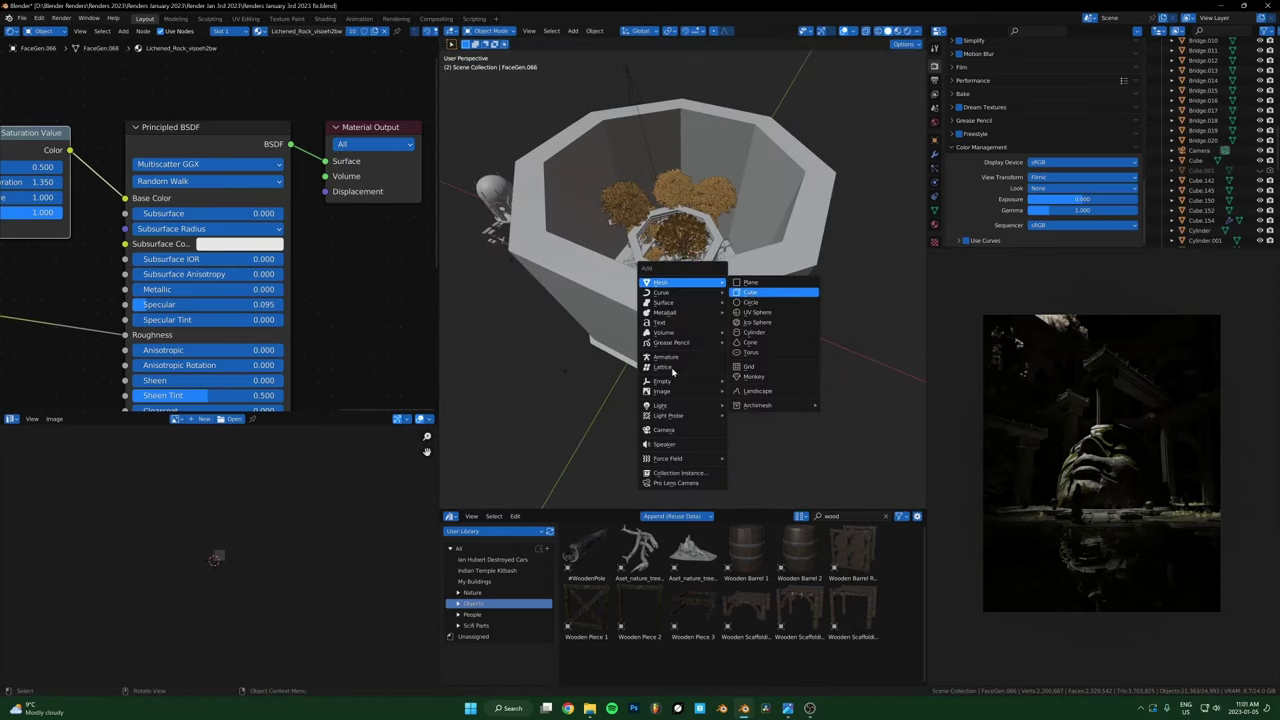
{"action": "left_click", "coordinate": [750, 291]}
{"action": "scroll", "coordinate": [734, 291], "scroll_direction": "down", "scroll_amount": 5}
{"action": "key", "text": "s"}
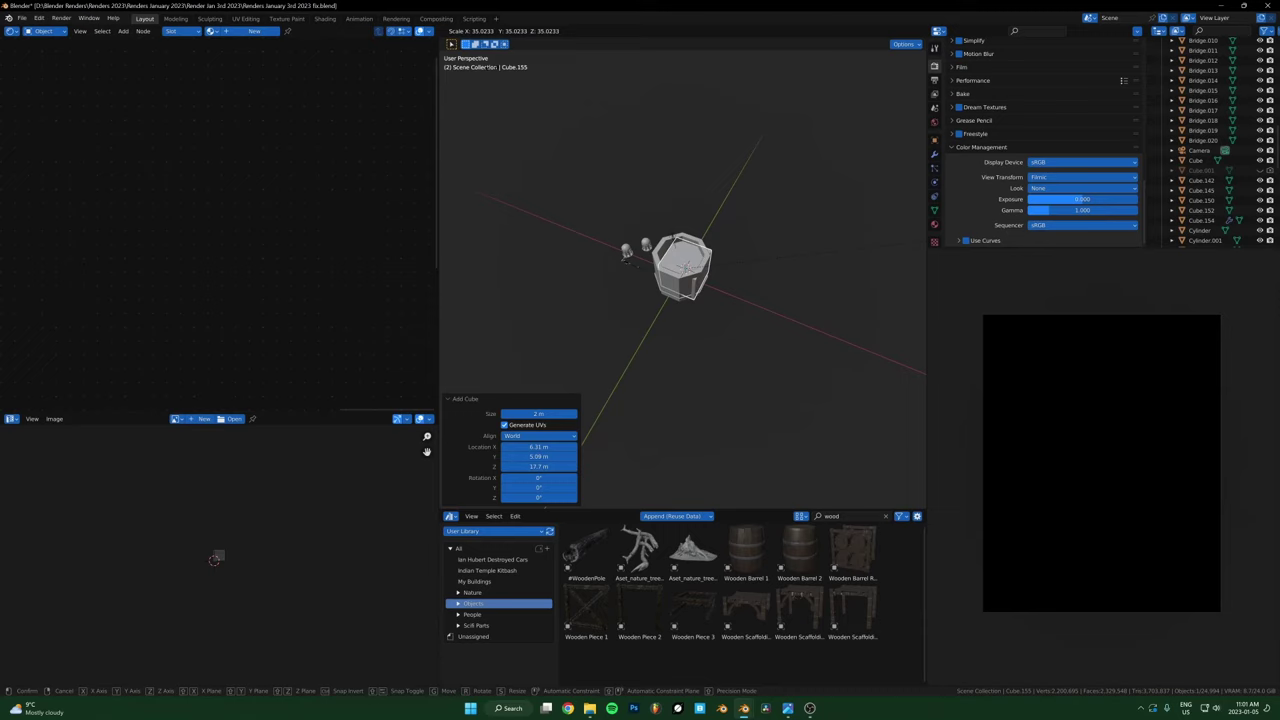
{"action": "left_click", "coordinate": [481, 72]}
{"action": "scroll", "coordinate": [743, 271], "scroll_direction": "up", "scroll_amount": 4}
{"action": "key", "text": "s"}
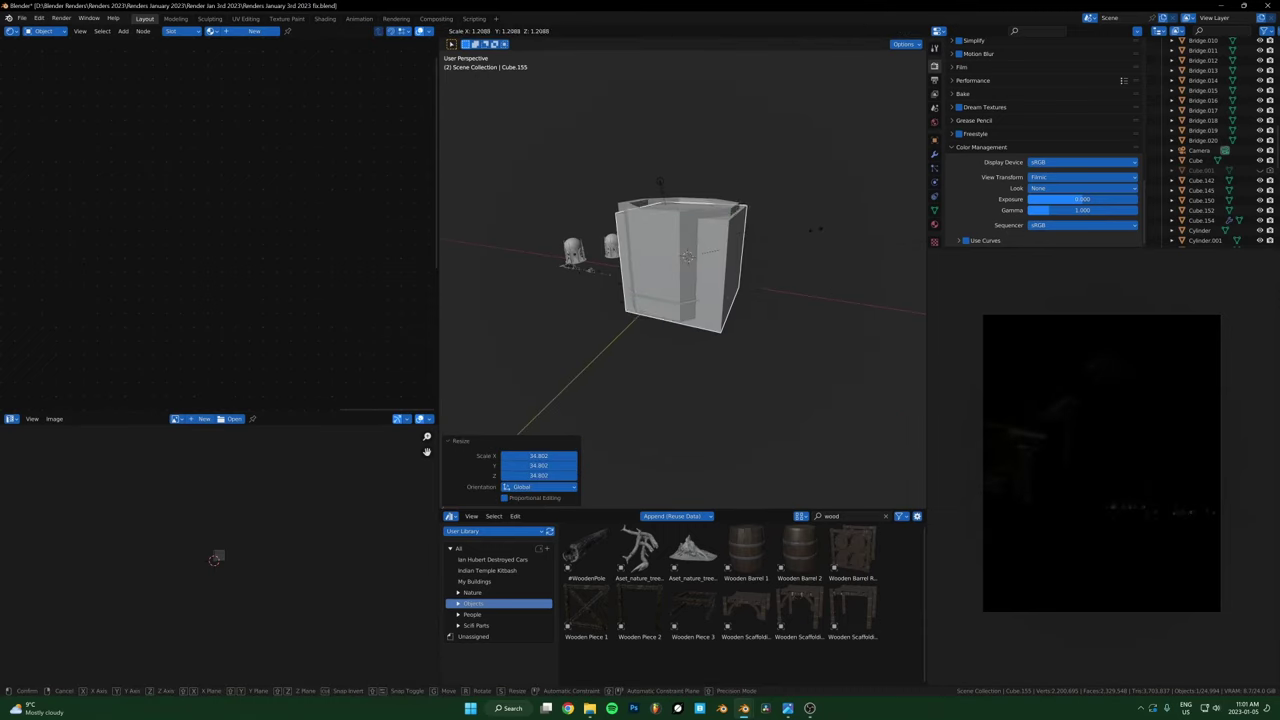
{"action": "left_click", "coordinate": [856, 223]}
Examine how far the enlarged cube extends around the building and past the separate pieces beside it.
{"action": "middle_click_drag", "start_coordinate": [500, 290], "coordinate": [763, 297]}
{"action": "scroll", "coordinate": [763, 297], "scroll_direction": "up", "scroll_amount": 6}
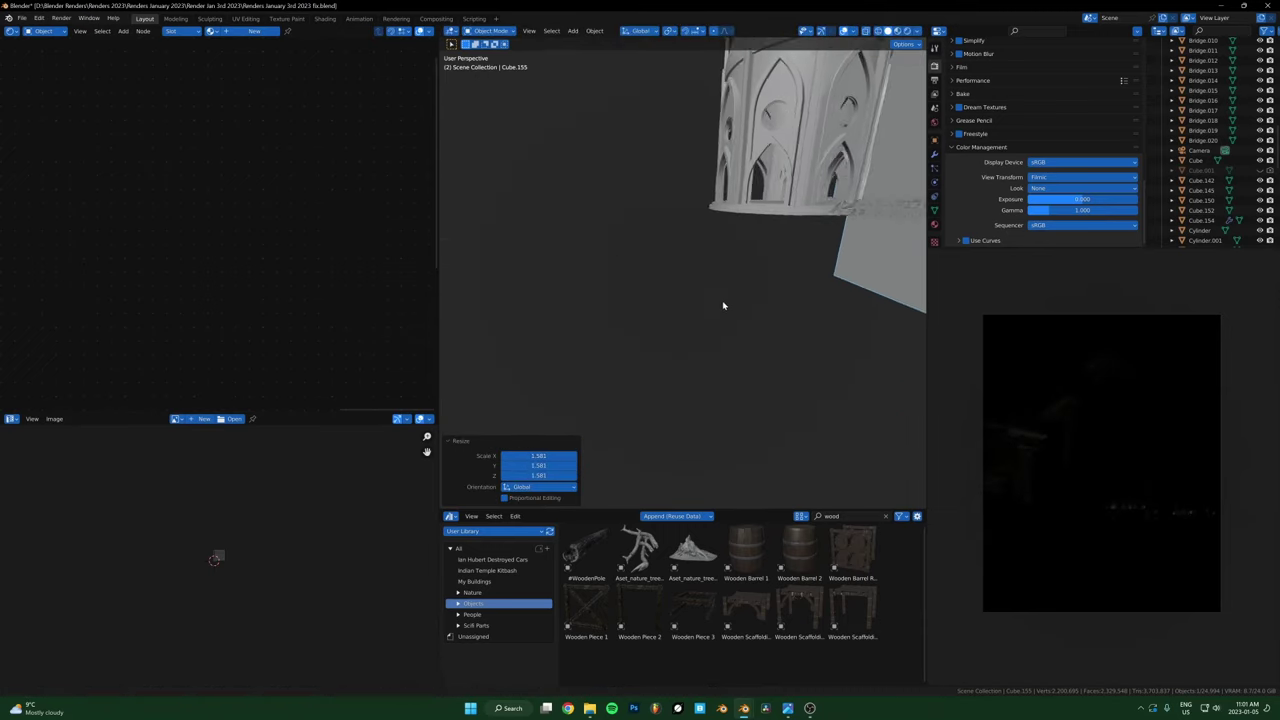
{"action": "scroll", "coordinate": [723, 305], "scroll_direction": "down", "scroll_amount": 6}
{"action": "scroll", "coordinate": [757, 337], "scroll_direction": "down", "scroll_amount": 5}
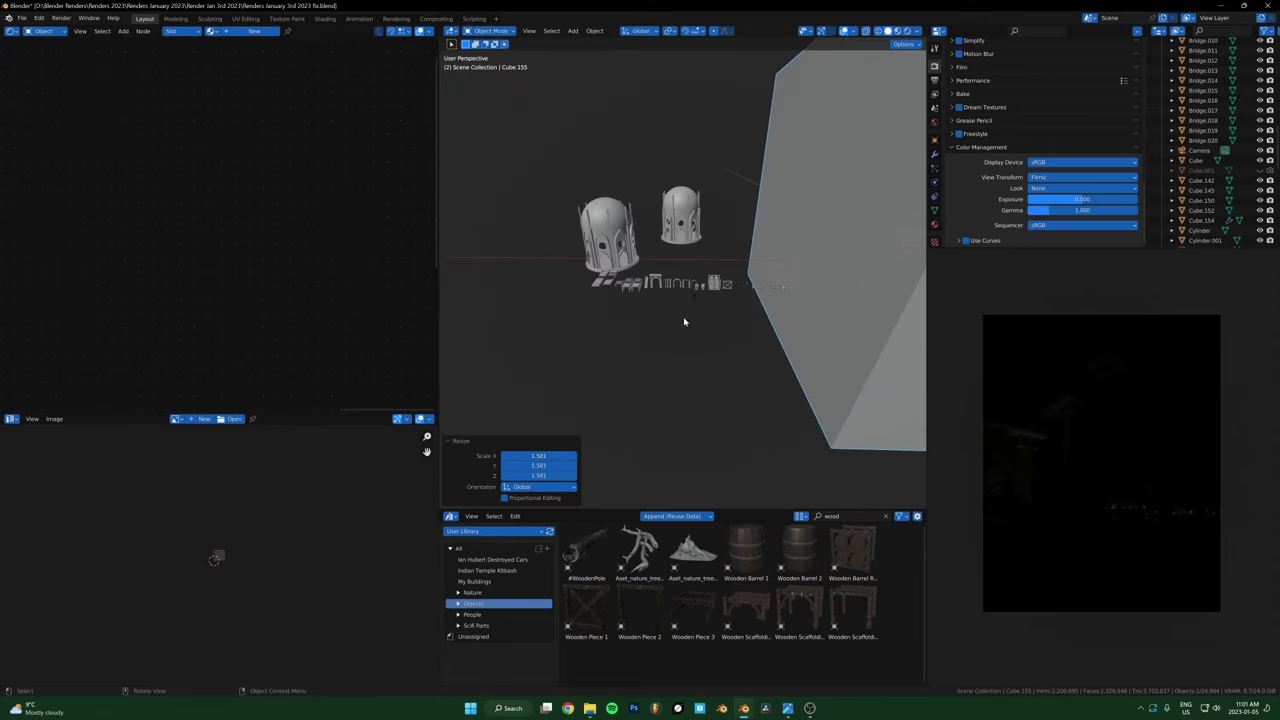
{"action": "middle_click_drag", "start_coordinate": [850, 268], "coordinate": [735, 232], "text": "shift"}
{"action": "middle_click_drag", "start_coordinate": [613, 269], "coordinate": [680, 267]}
{"action": "key", "text": "KP_Decimal"}
{"action": "scroll", "coordinate": [684, 271], "scroll_direction": "up", "scroll_amount": 5}
{"action": "scroll", "coordinate": [722, 289], "scroll_direction": "down", "scroll_amount": 5}
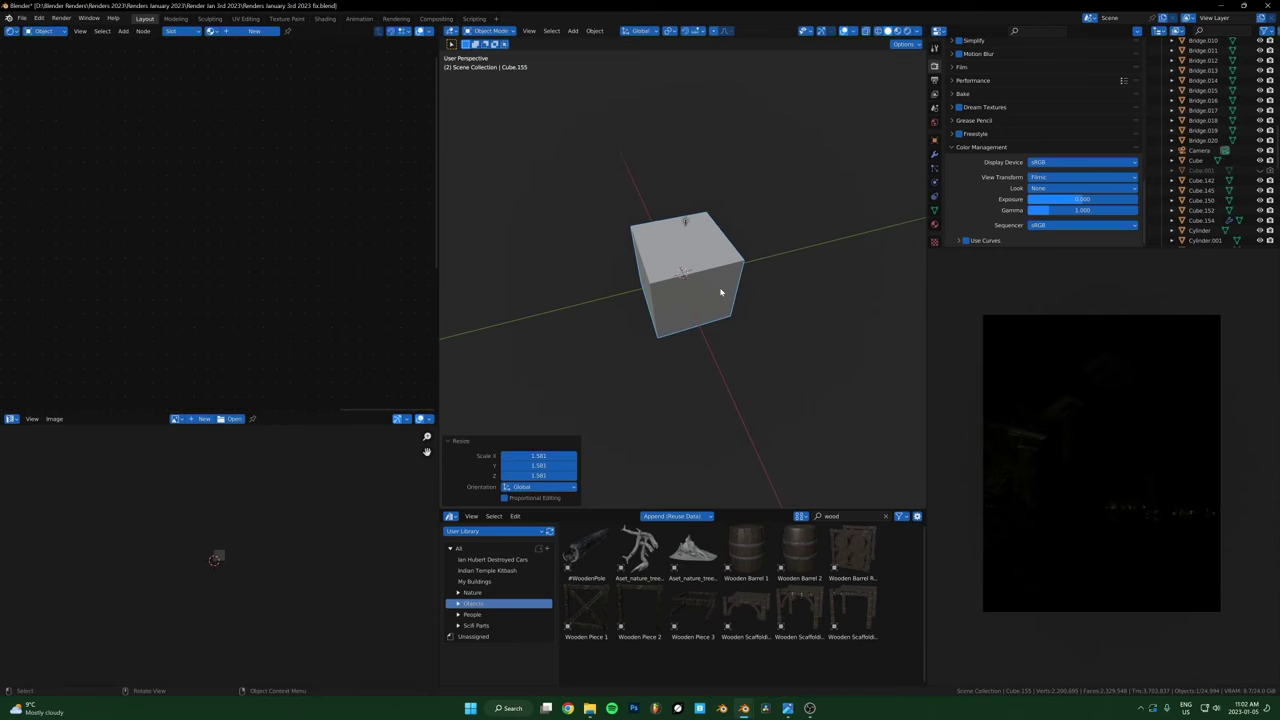
Resize the enclosing cube and raise it about 9.82 m along Z, checking the result in the rendered view.
{"action": "scroll", "coordinate": [714, 289], "scroll_direction": "up", "scroll_amount": 2}
{"action": "key", "text": "s"}
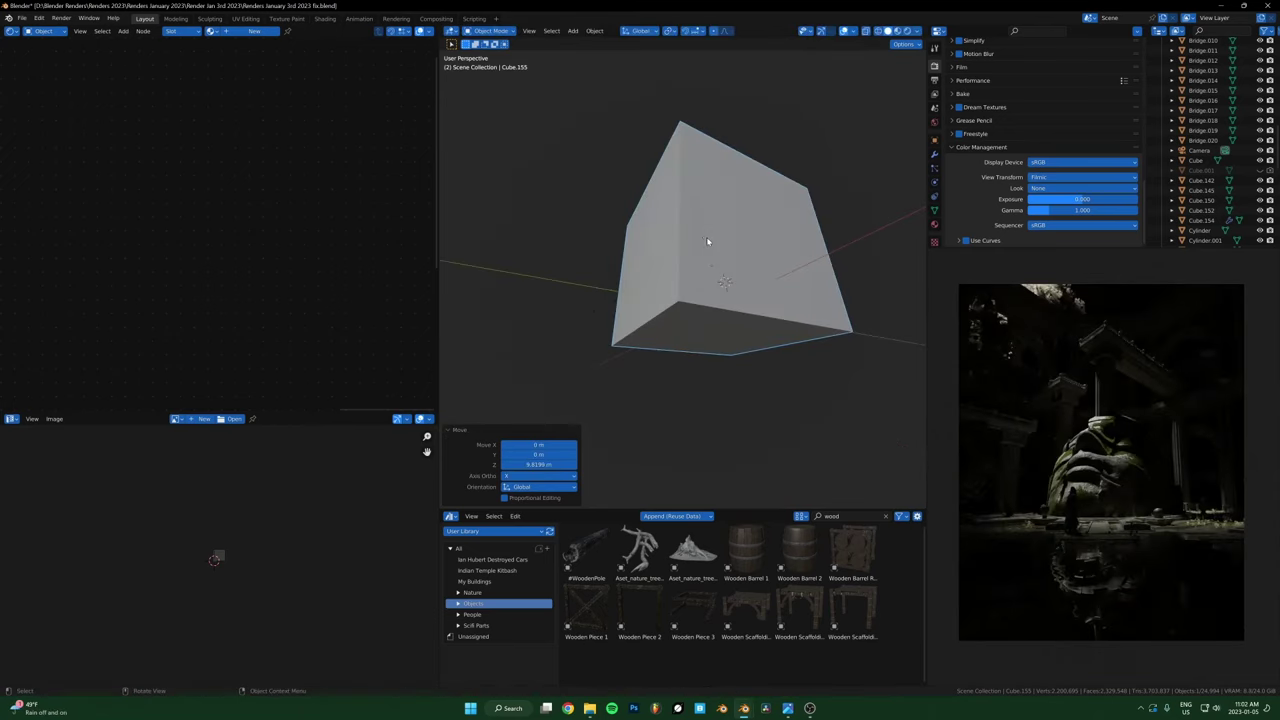
{"action": "key", "text": "g"}
{"action": "key", "text": "z"}
{"action": "right_click", "coordinate": [709, 238]}
{"action": "middle_click_drag", "start_coordinate": [1082, 402], "coordinate": [1092, 408]}
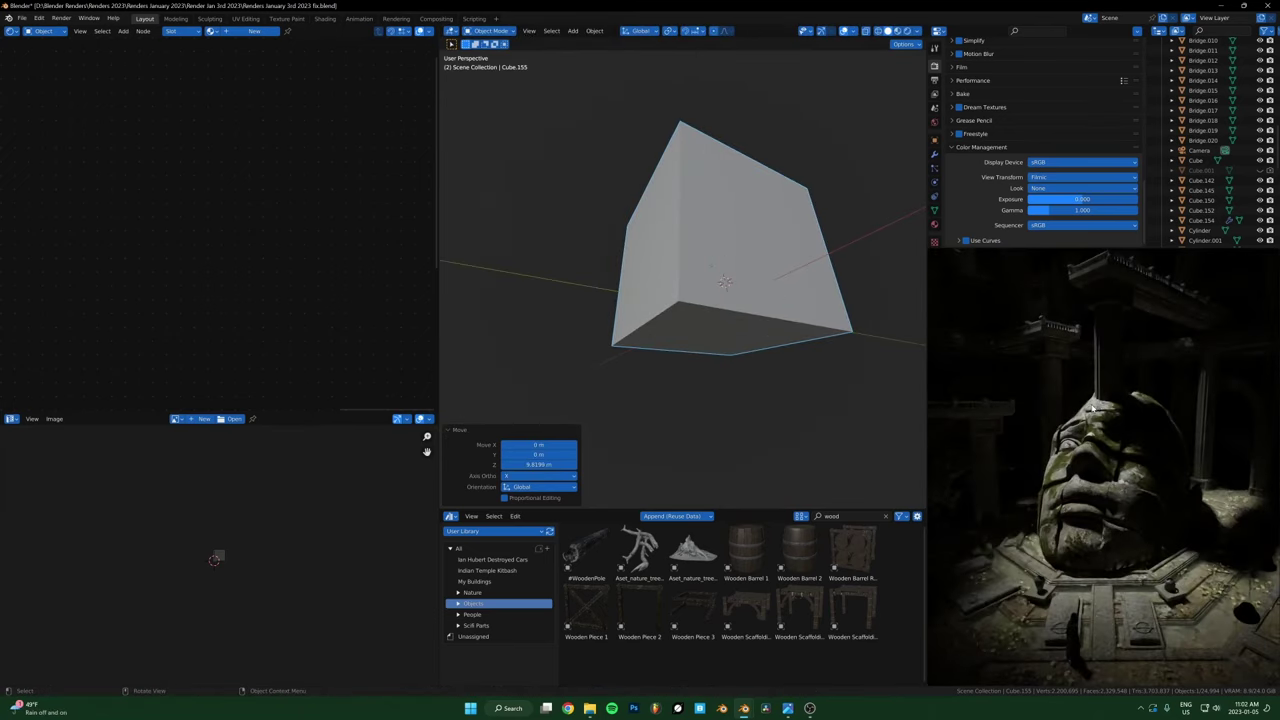
Create a new material for the cube and delete its Principled BSDF node.
{"action": "left_click", "coordinate": [254, 31]}
{"action": "key", "text": "Home"}
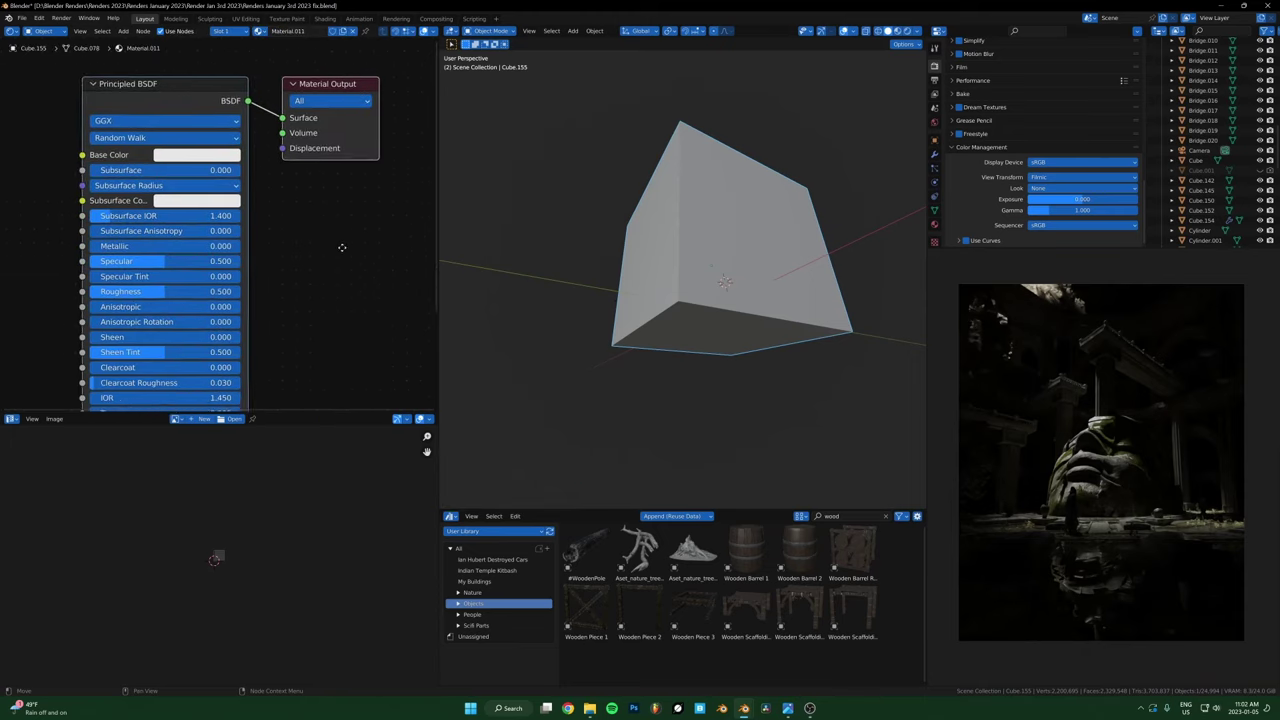
{"action": "left_click", "coordinate": [222, 104]}
{"action": "key", "text": "x"}
Add a Volume Scatter node and connect its Volume output to the Material Output's Volume input.
{"action": "key", "text": "shift+a"}
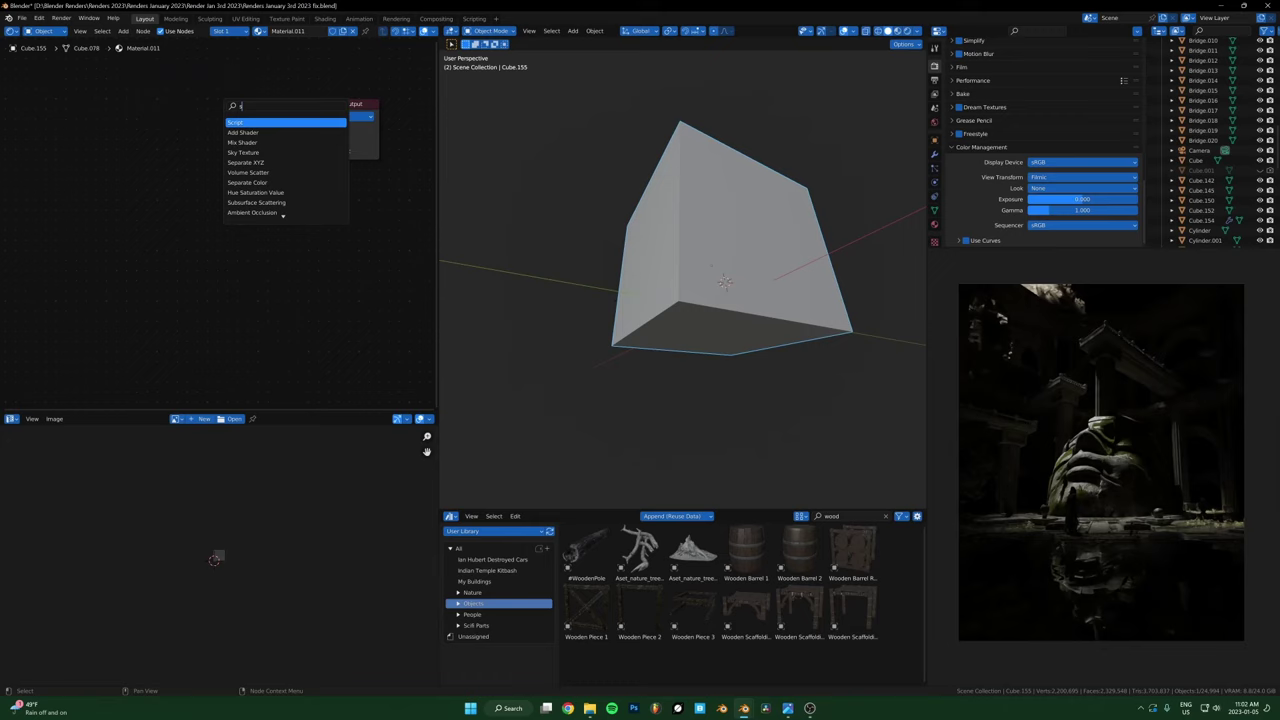
{"action": "type", "text": "sca"}
{"action": "key", "text": "Return"}
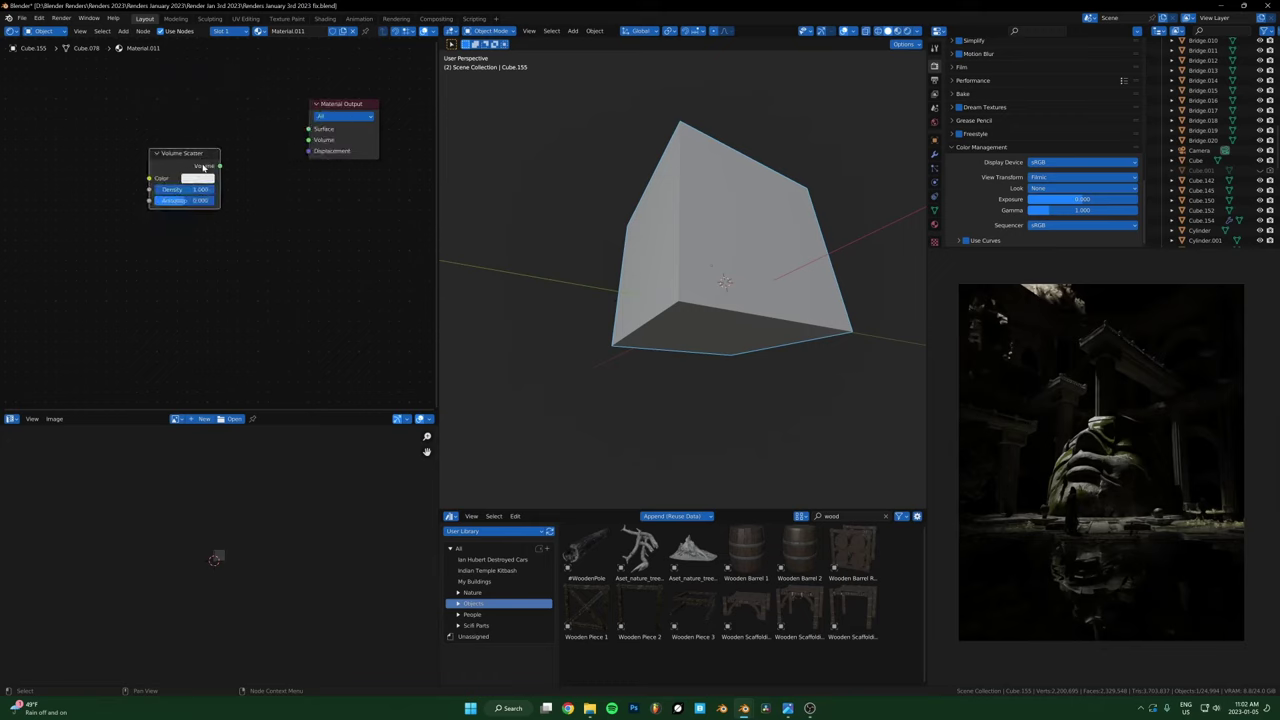
{"action": "left_click_drag", "start_coordinate": [221, 166], "coordinate": [308, 140]}
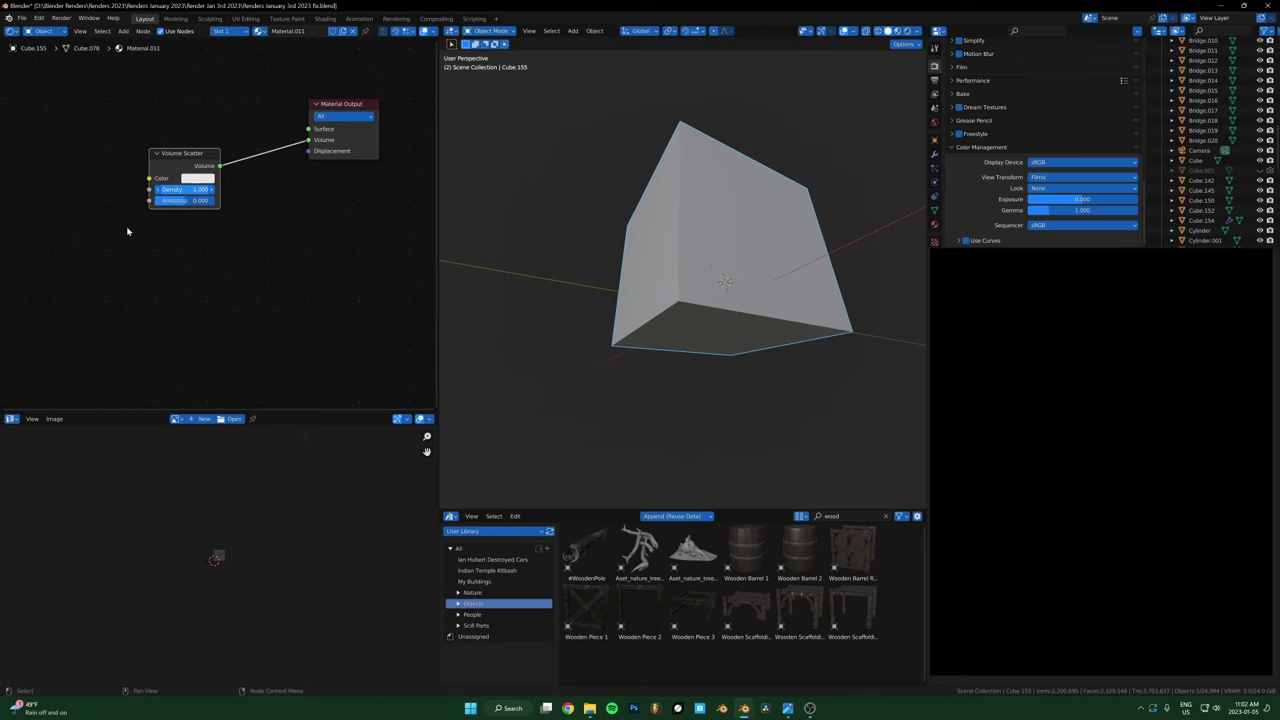
Set the Volume Scatter density to 0.01 and view the fog in the rendered view.
{"action": "scroll", "coordinate": [150, 158], "scroll_direction": "up", "scroll_amount": 3}
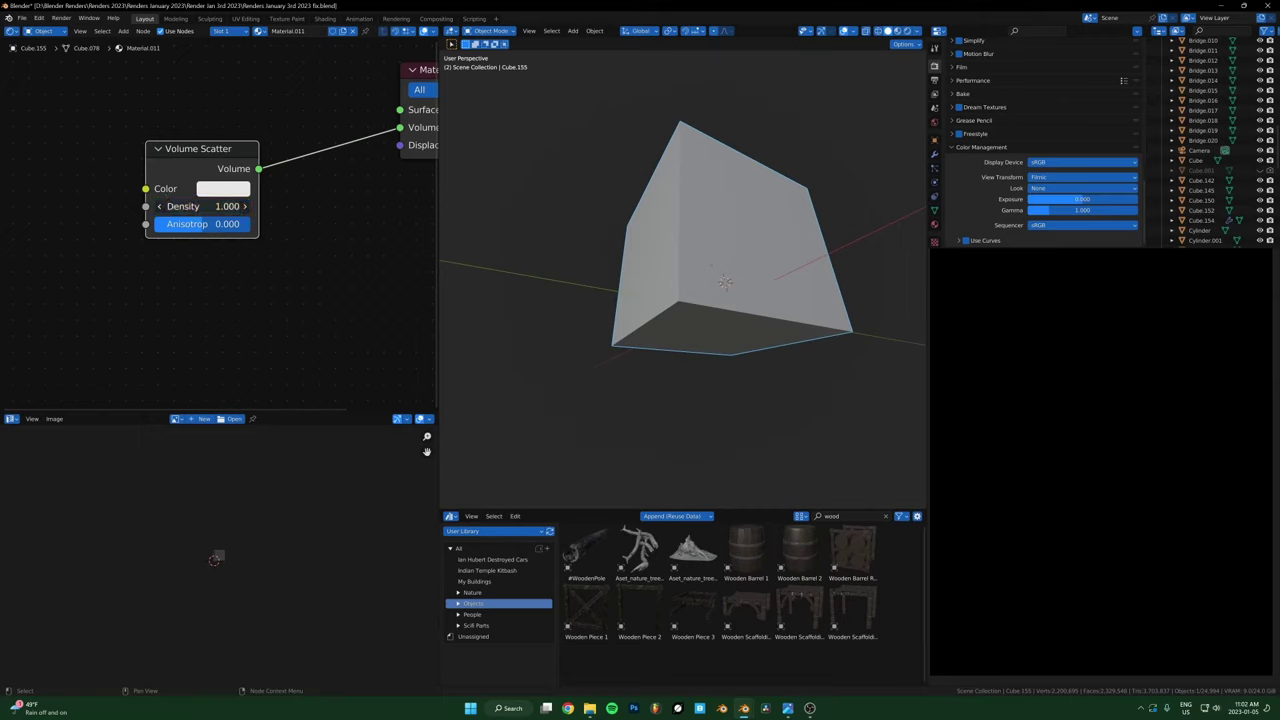
{"action": "left_click", "coordinate": [197, 206]}
{"action": "type", "text": ".01"}
{"action": "key", "text": "Return"}
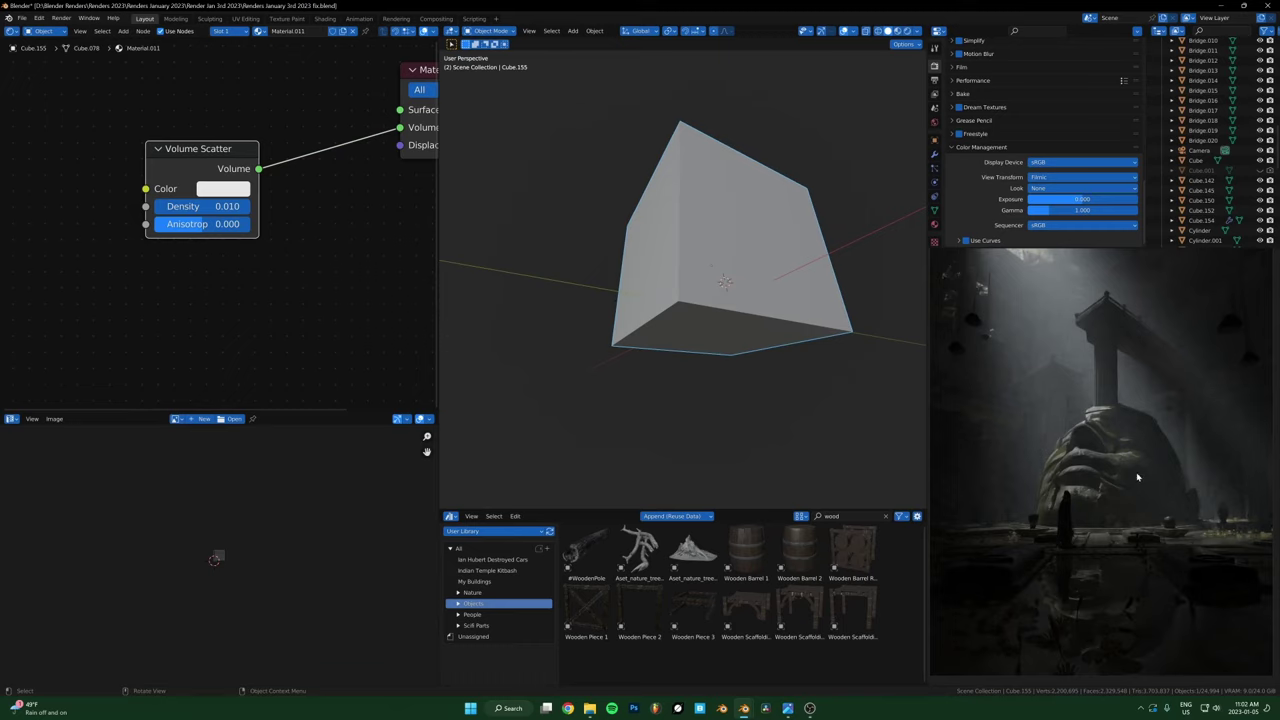
{"action": "scroll", "coordinate": [1190, 425], "scroll_direction": "down", "scroll_amount": 2}
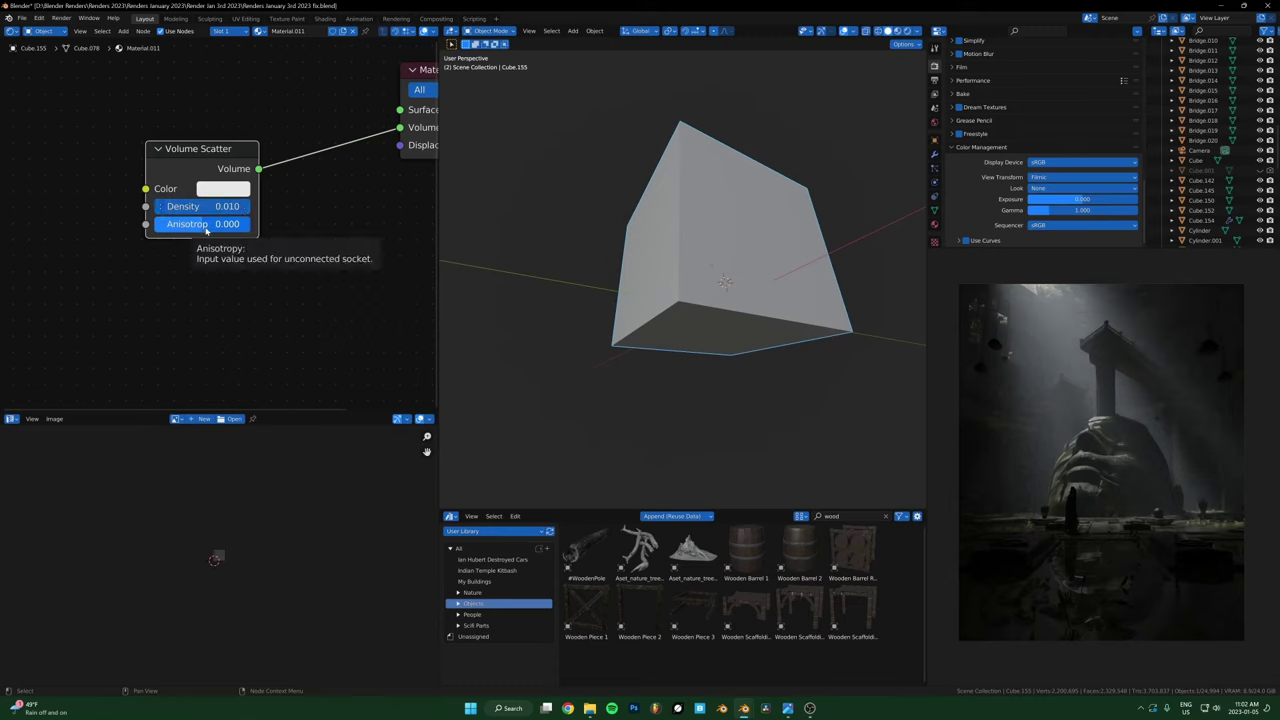
Re-enter the Volume Scatter density as 0.01.
{"action": "scroll", "coordinate": [215, 222], "scroll_direction": "up", "scroll_amount": 2}
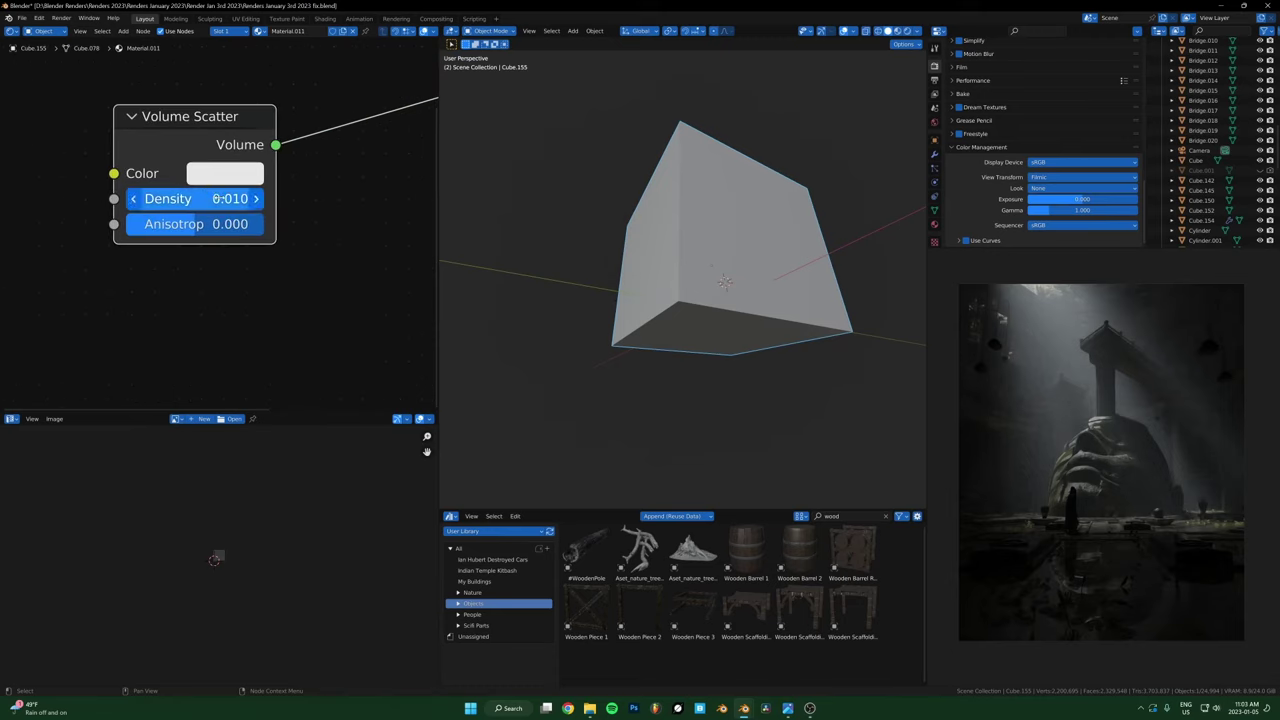
{"action": "double_click", "coordinate": [216, 199]}
{"action": "key", "text": "BackSpace"}
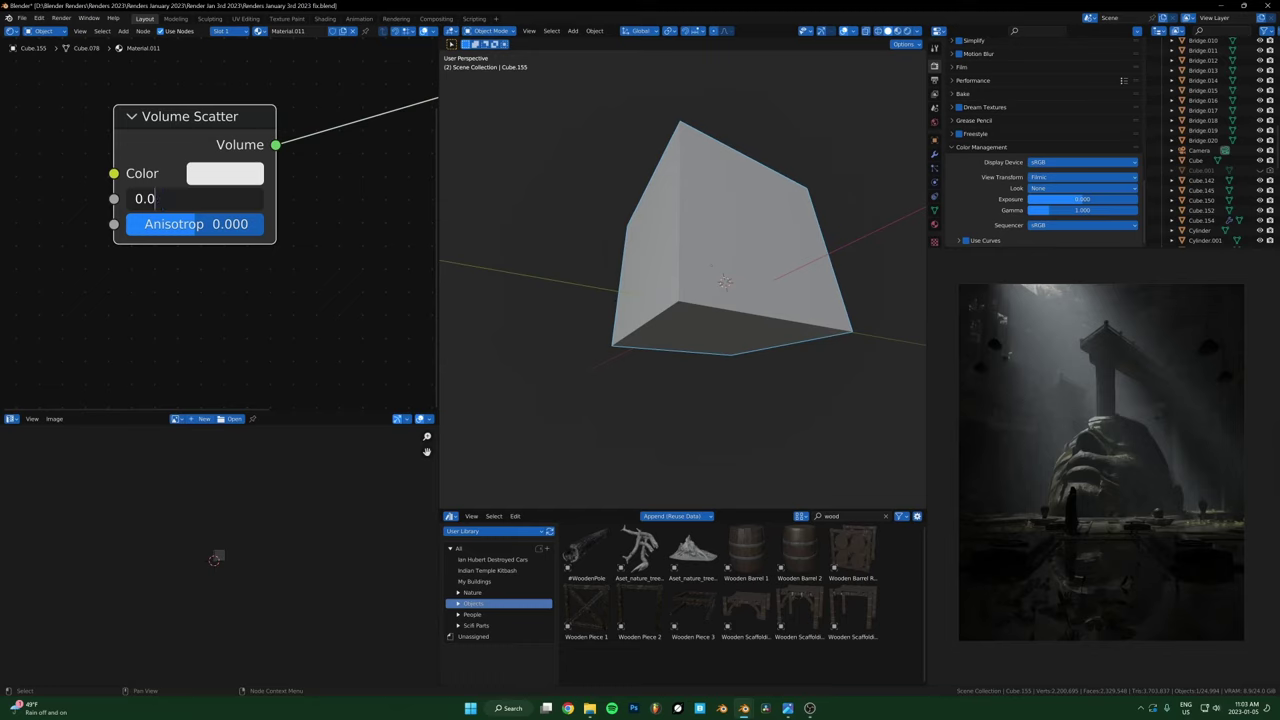
{"action": "type", "text": "1"}
{"action": "key", "text": "Return"}
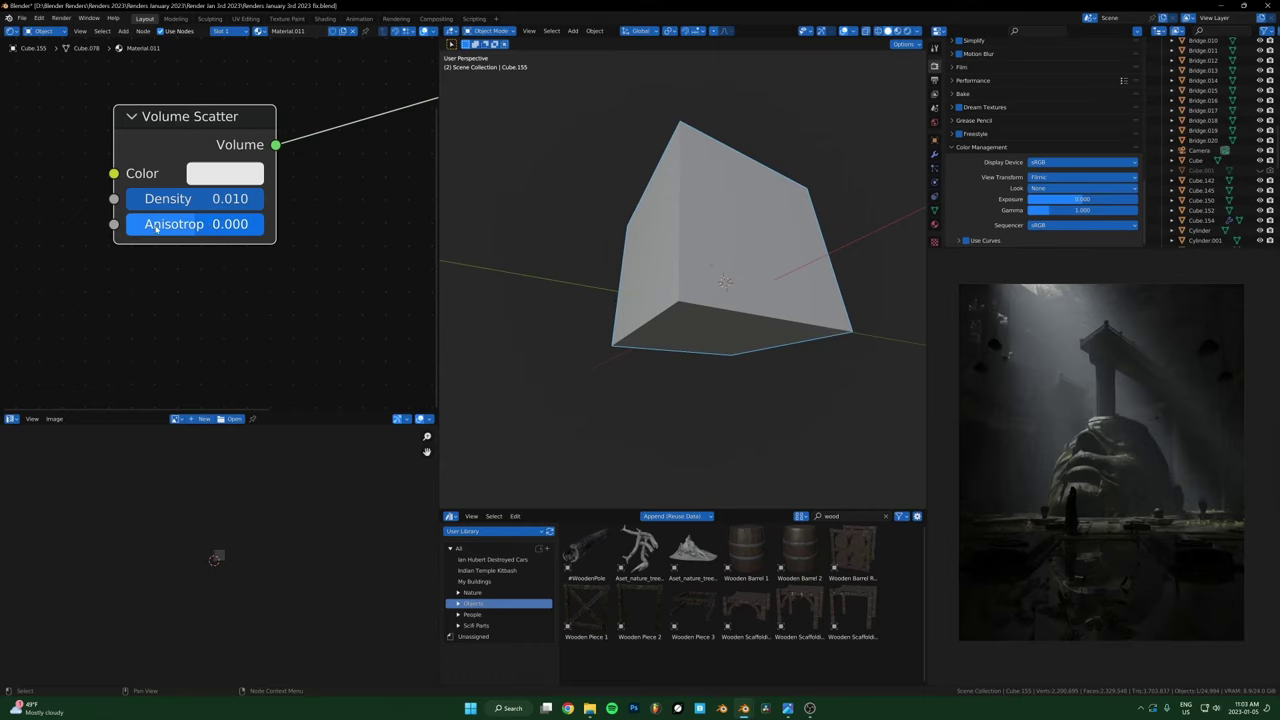
Widen the Volume Scatter node so its labels fit and raise its anisotropy to 0.923.
{"action": "left_click_drag", "start_coordinate": [114, 212], "coordinate": [71, 214]}
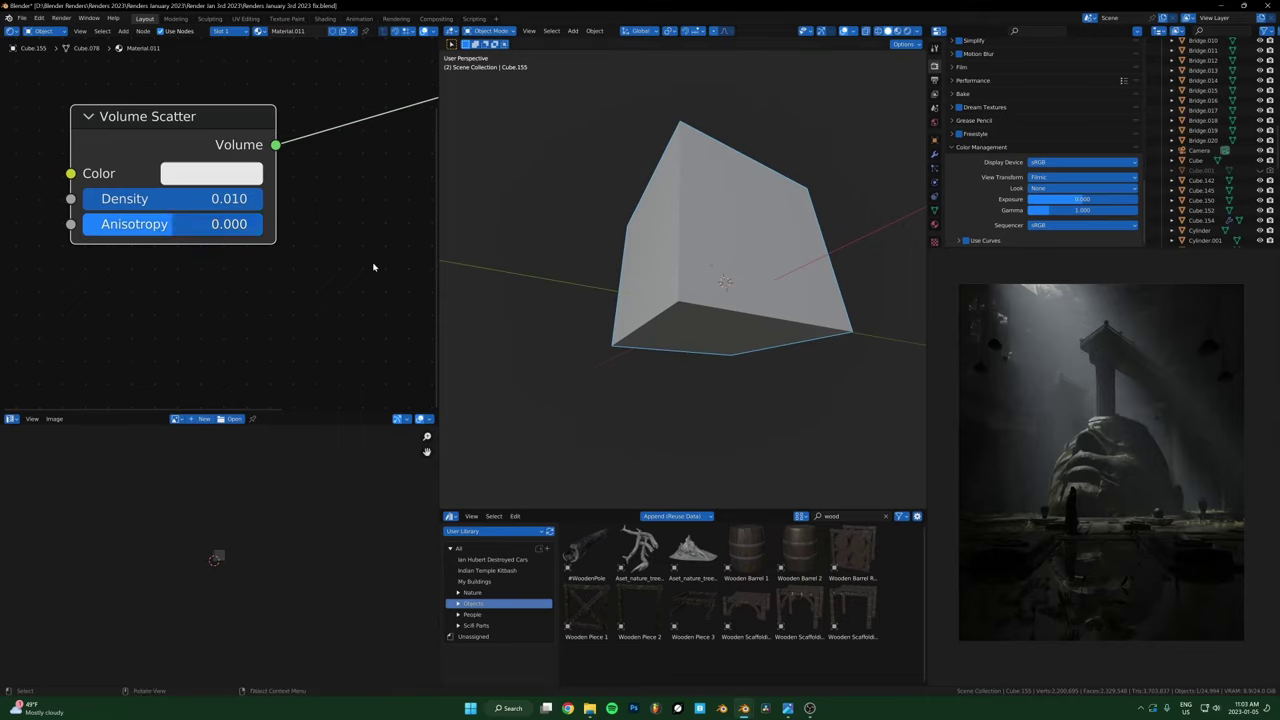
{"action": "left_click_drag", "start_coordinate": [182, 224], "coordinate": [258, 224]}
{"action": "scroll", "coordinate": [751, 270], "scroll_direction": "up", "scroll_amount": 10}
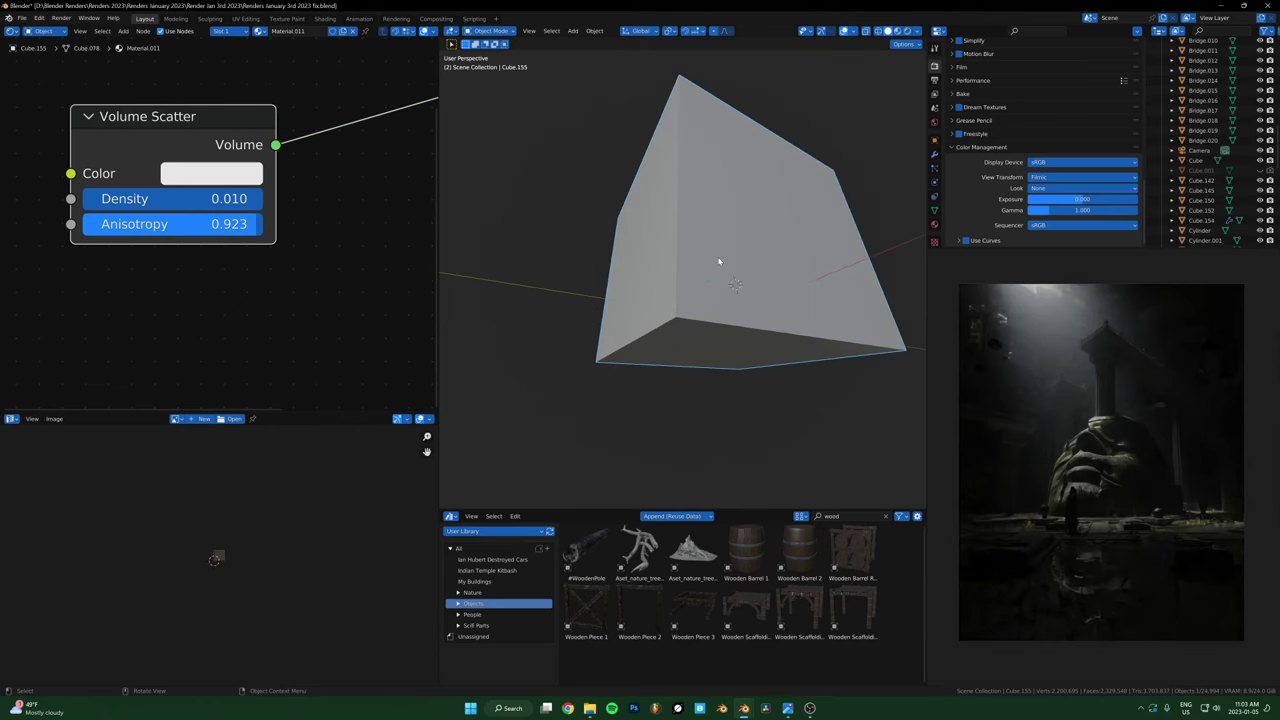
Lower the Volume Scatter anisotropy to 0.753 and set its density to 0.005.
{"action": "scroll", "coordinate": [784, 375], "scroll_direction": "up", "scroll_amount": 4}
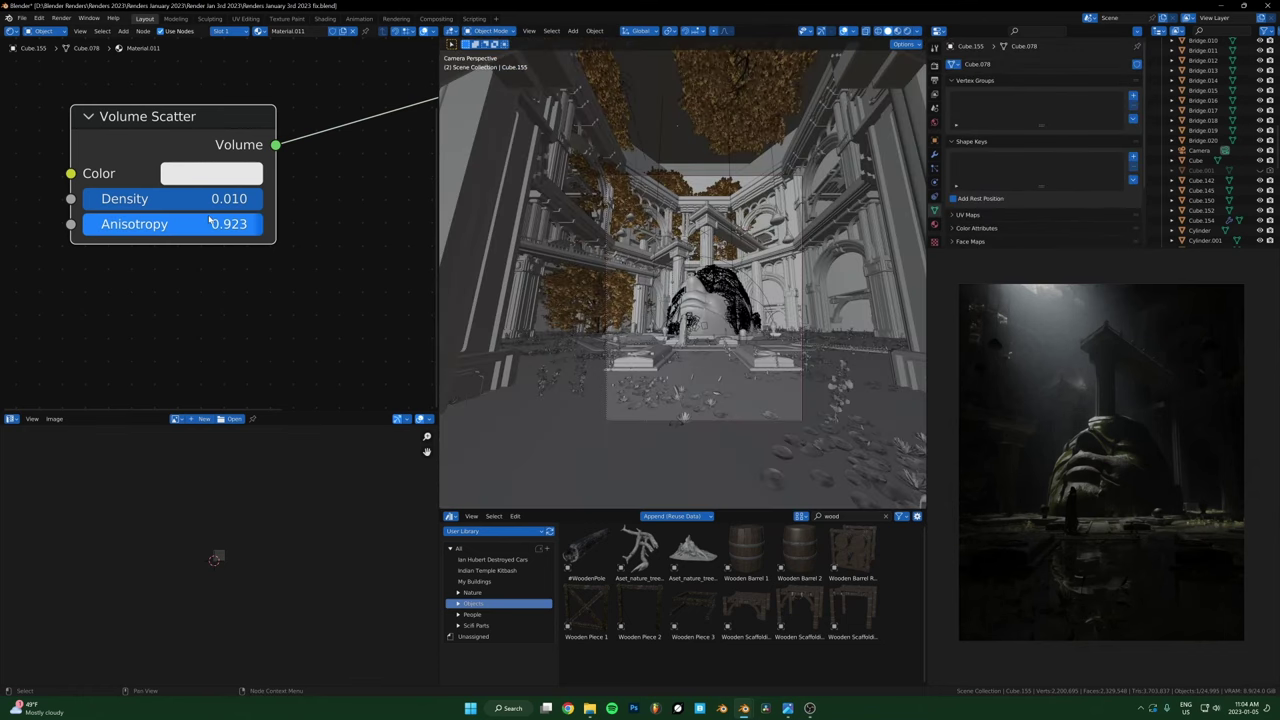
{"action": "mouse_move", "coordinate": [210, 222]}
{"action": "left_mouse_down"}
{"action": "mouse_move", "coordinate": [176, 222]}
{"action": "mouse_move", "coordinate": [215, 222]}
{"action": "mouse_move", "coordinate": [195, 222]}
{"action": "left_mouse_up"}
{"action": "double_click", "coordinate": [226, 199]}
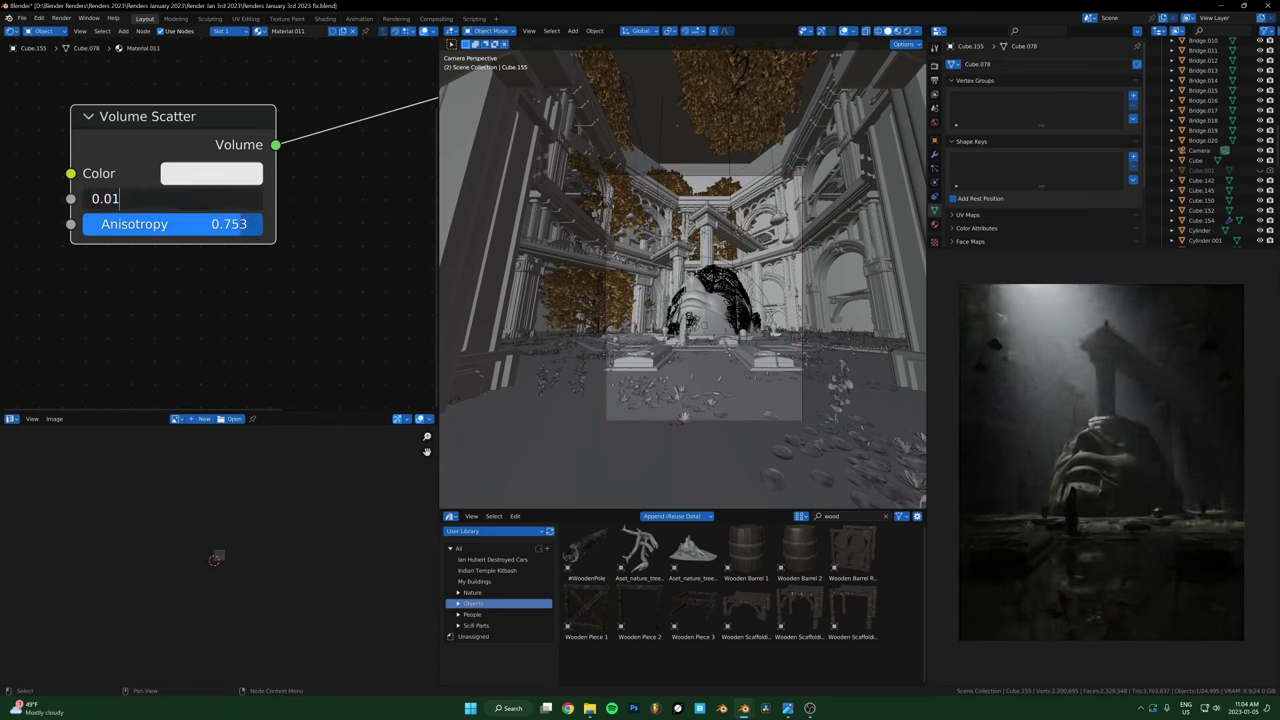
{"action": "key", "text": "BackSpace"}
{"action": "type", "text": "05"}
{"action": "key", "text": "Return"}
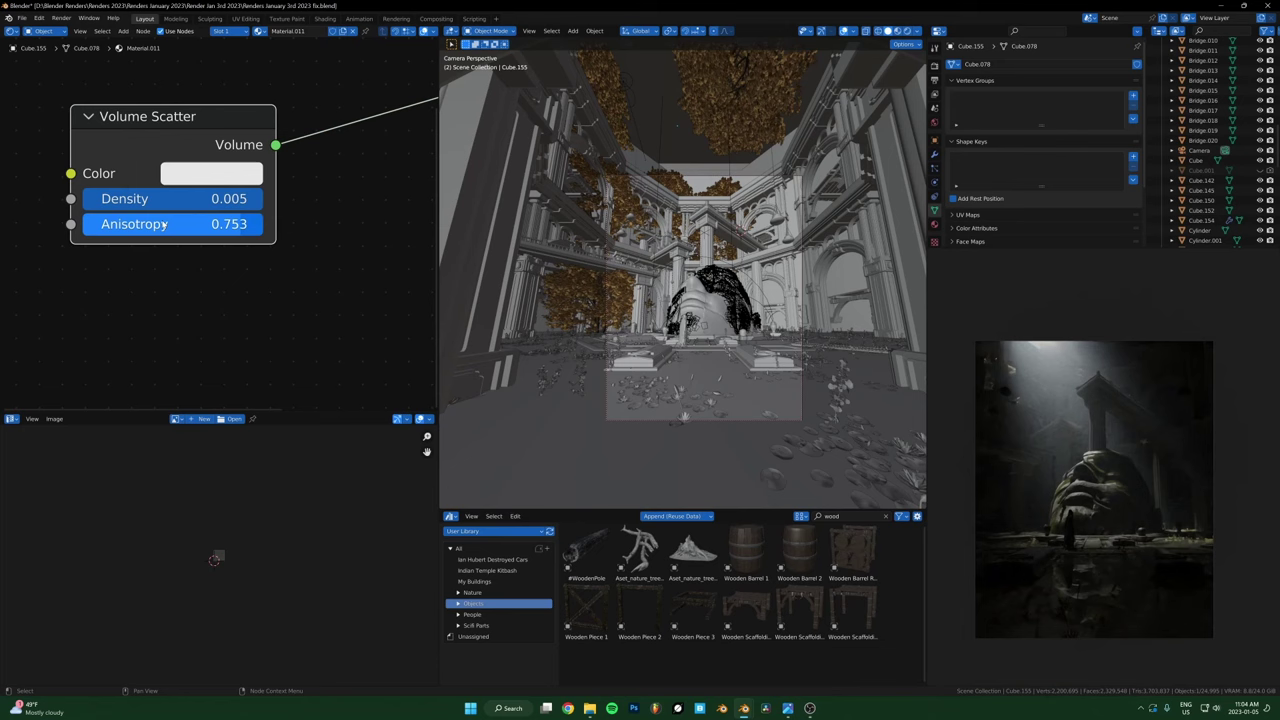
{"action": "scroll", "coordinate": [303, 236], "scroll_direction": "down", "scroll_amount": 2}
{"action": "left_click_drag", "start_coordinate": [189, 166], "coordinate": [189, 159]}
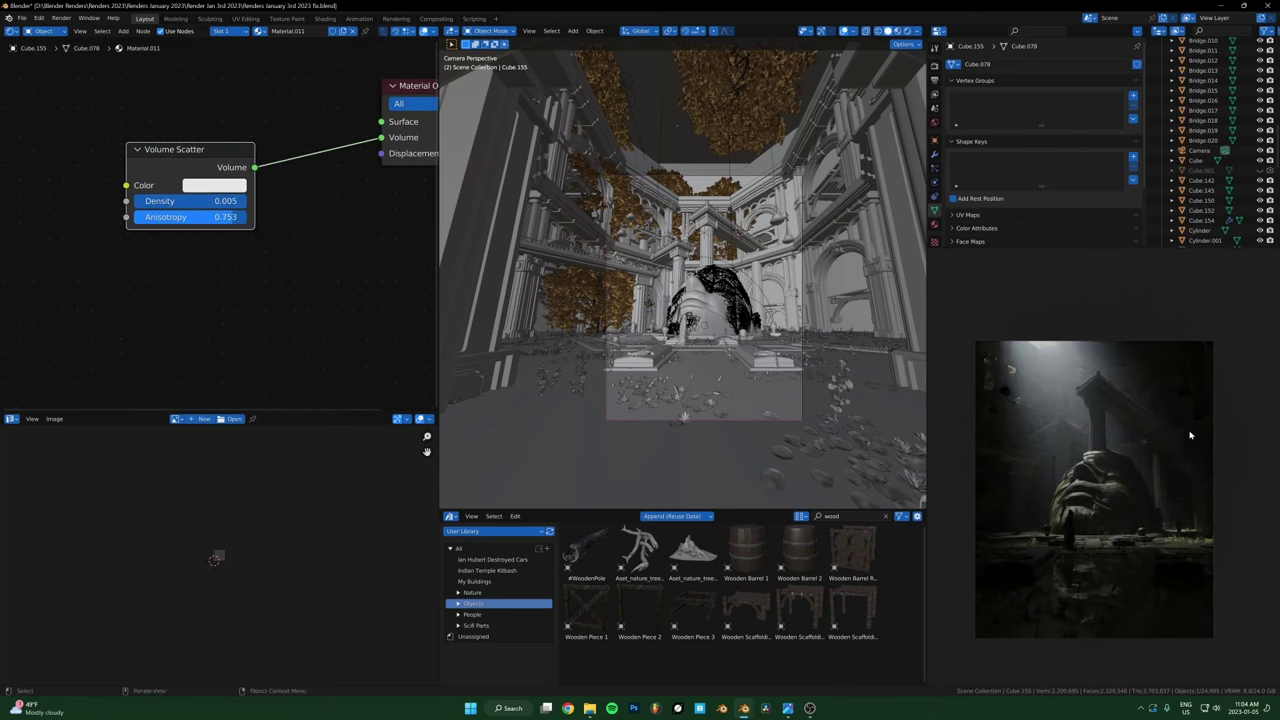
Set the fog cube's viewport display to Bounds so the temple inside it can be seen.
{"action": "scroll", "coordinate": [812, 365], "scroll_direction": "up", "scroll_amount": 3}
{"action": "middle_click_drag", "start_coordinate": [706, 116], "coordinate": [745, 290]}
{"action": "scroll", "coordinate": [755, 240], "scroll_direction": "down", "scroll_amount": 8}
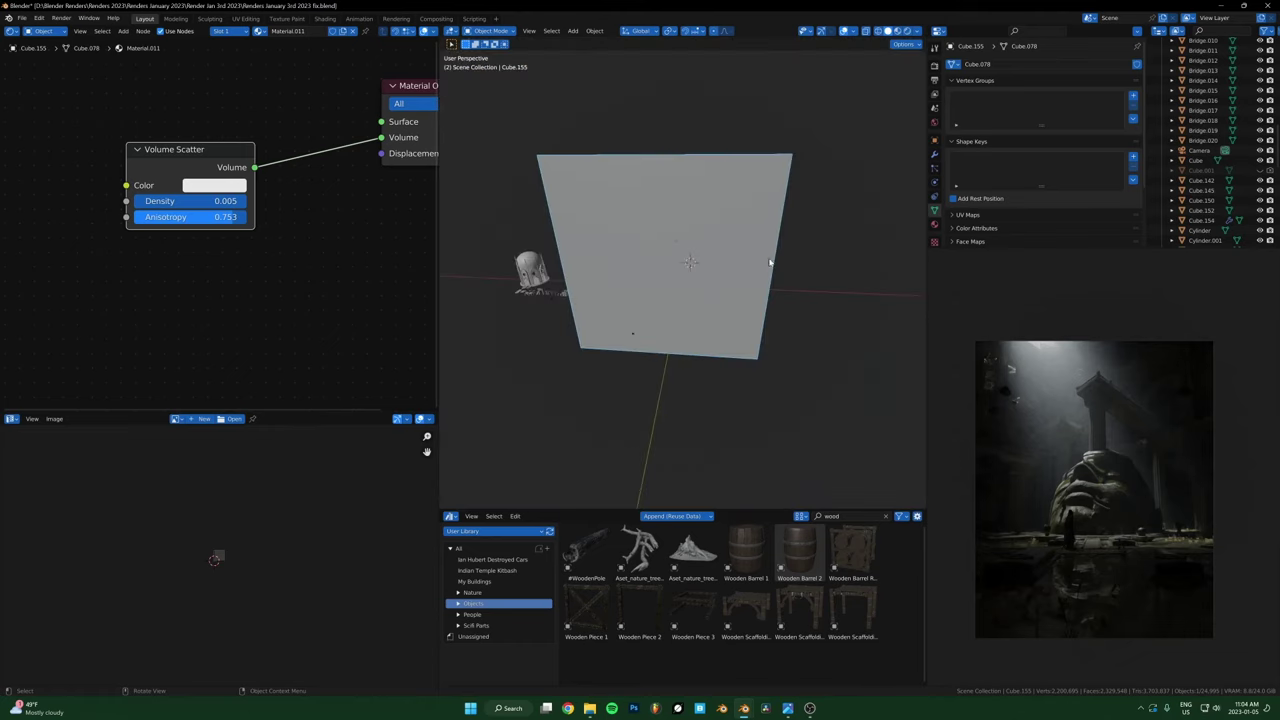
{"action": "scroll", "coordinate": [720, 294], "scroll_direction": "up", "scroll_amount": 5}
{"action": "scroll", "coordinate": [706, 243], "scroll_direction": "down", "scroll_amount": 8}
{"action": "scroll", "coordinate": [706, 243], "scroll_direction": "up", "scroll_amount": 3}
{"action": "left_click", "coordinate": [935, 140]}
{"action": "scroll", "coordinate": [1030, 150], "scroll_direction": "down", "scroll_amount": 3}
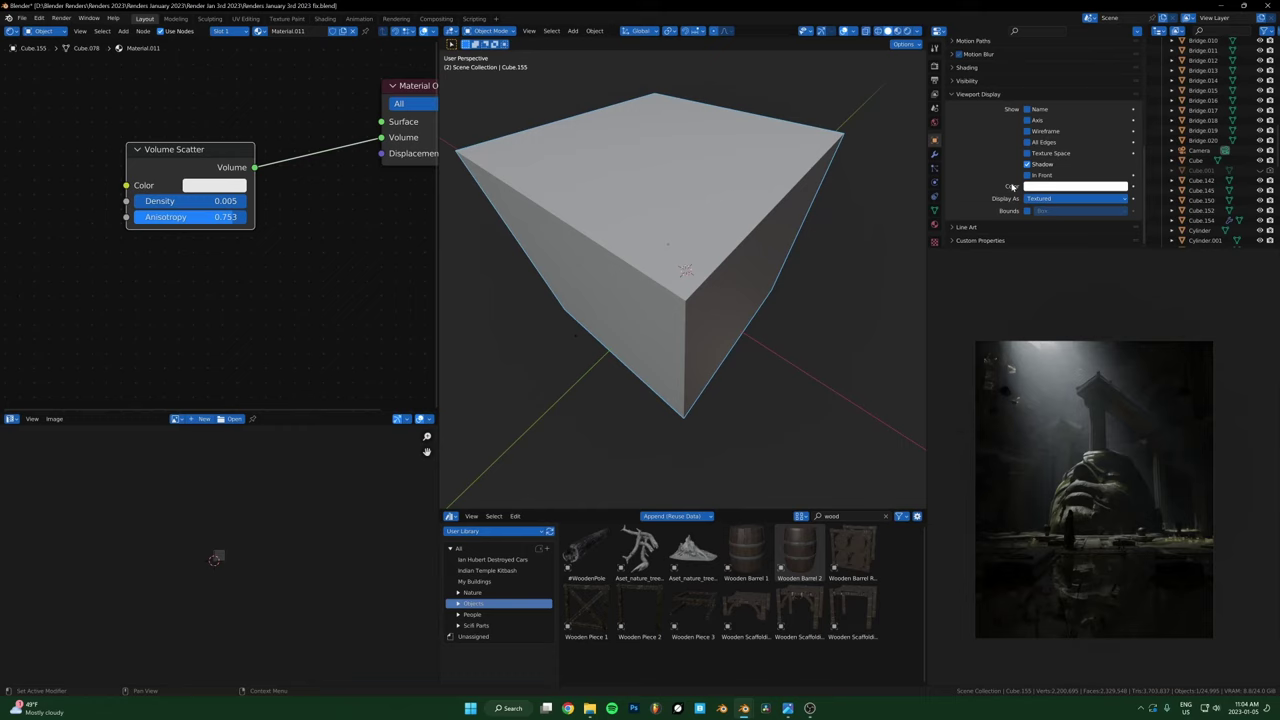
{"action": "scroll", "coordinate": [689, 217], "scroll_direction": "down", "scroll_amount": 6}
{"action": "scroll", "coordinate": [734, 231], "scroll_direction": "up", "scroll_amount": 4}
{"action": "middle_click_drag", "start_coordinate": [734, 231], "coordinate": [806, 266]}
{"action": "key", "text": "q"}
{"action": "left_click", "coordinate": [722, 192]}
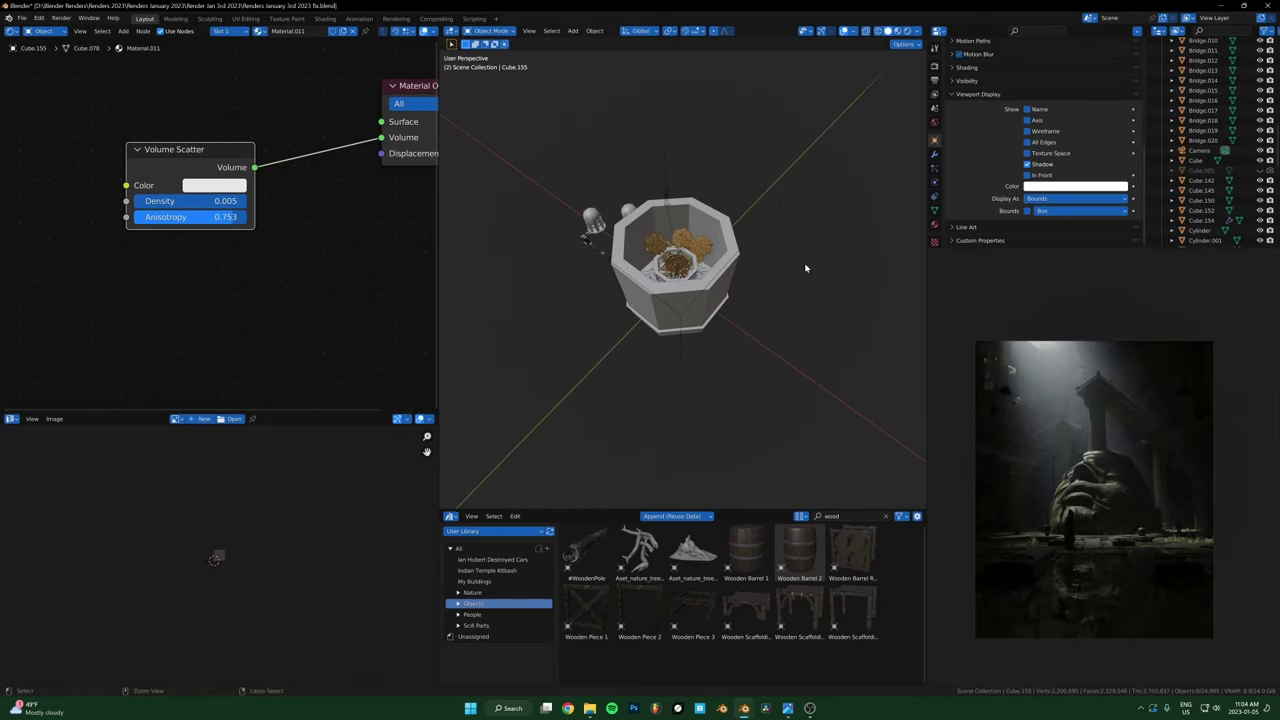
Undo the fog cube's display change and reopen its Viewport Display settings.
{"action": "key", "text": "ctrl+z"}
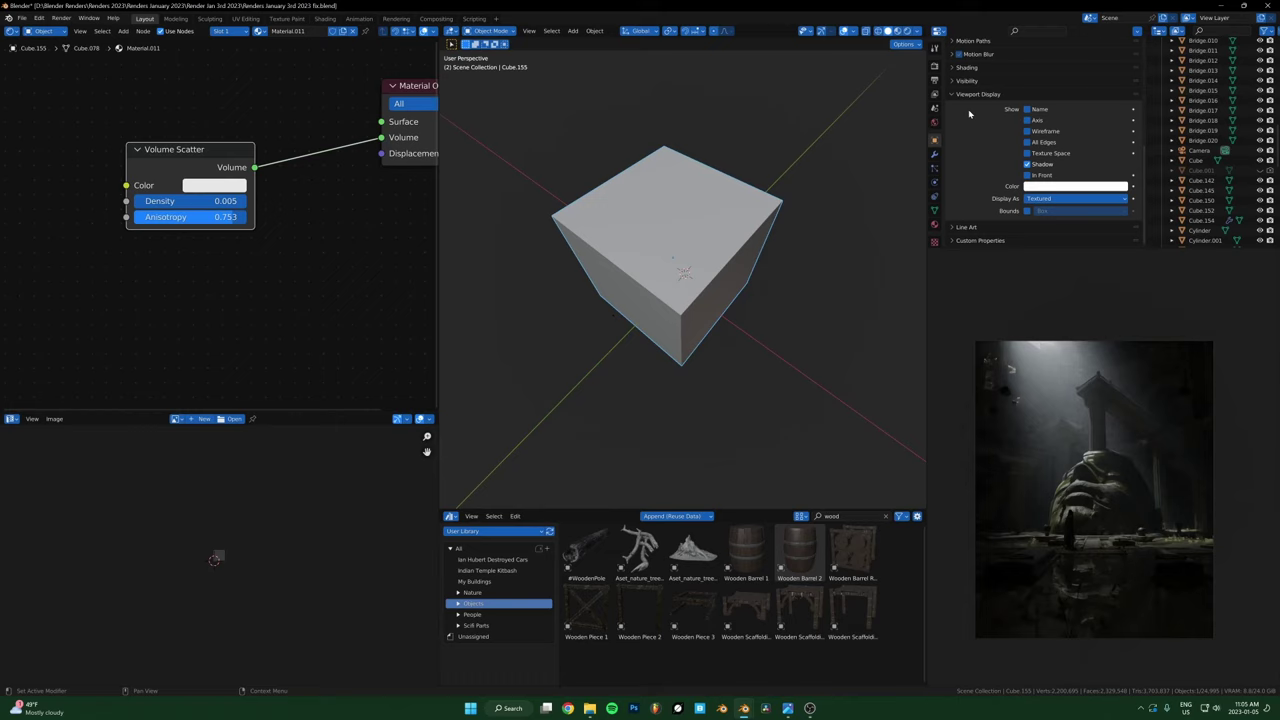
{"action": "scroll", "coordinate": [970, 124], "scroll_direction": "up", "scroll_amount": 3}
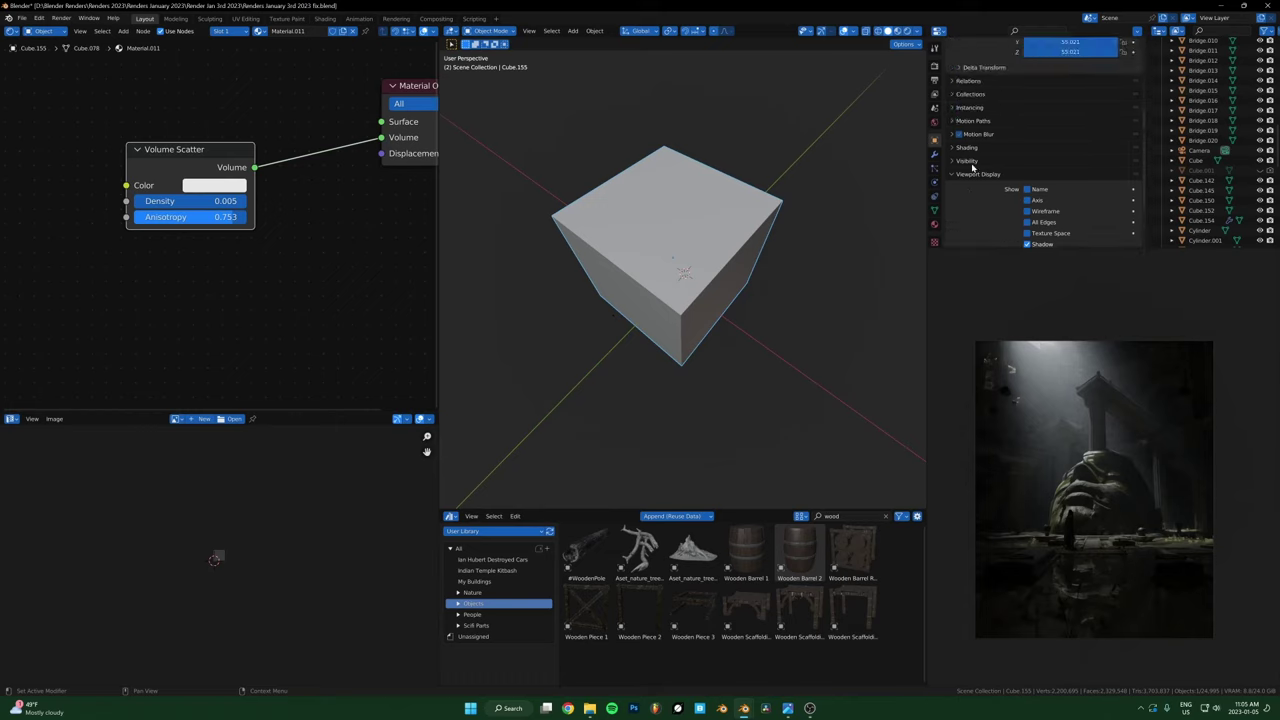
{"action": "left_click", "coordinate": [975, 174]}
{"action": "left_click", "coordinate": [978, 174]}
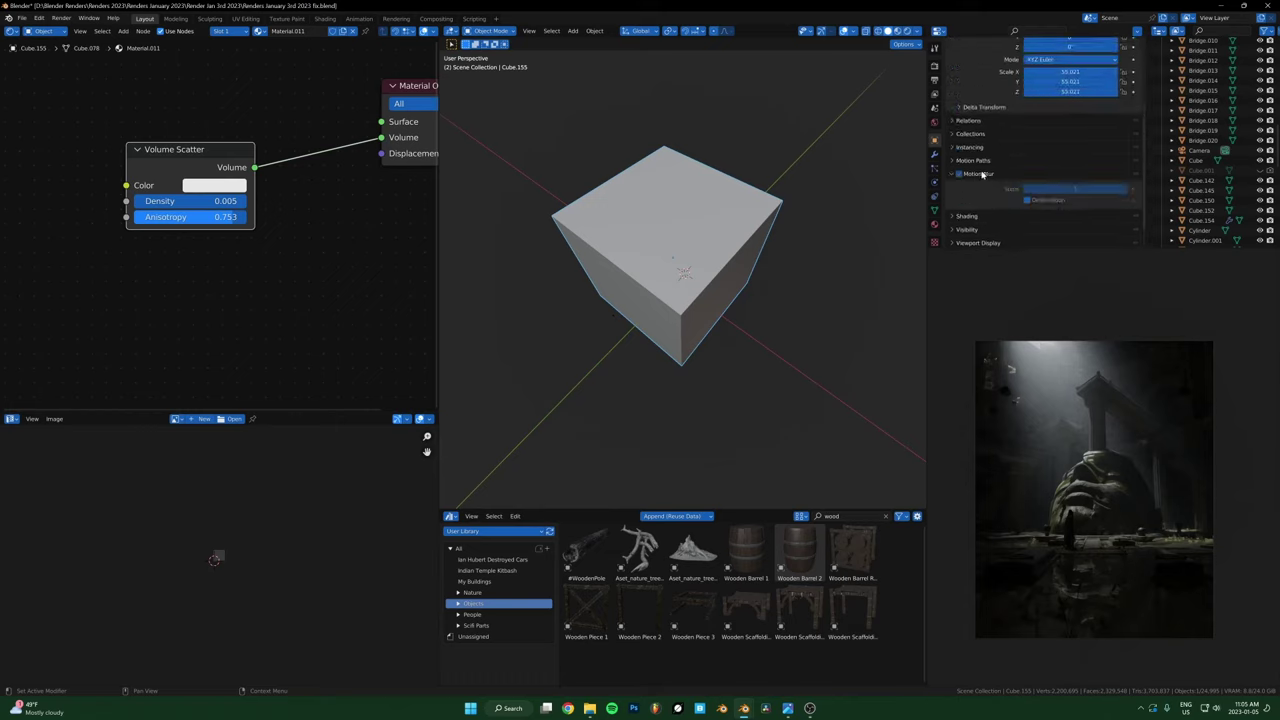
{"action": "left_click", "coordinate": [983, 174]}
{"action": "left_click", "coordinate": [978, 216]}
{"action": "scroll", "coordinate": [985, 160], "scroll_direction": "down", "scroll_amount": 4}
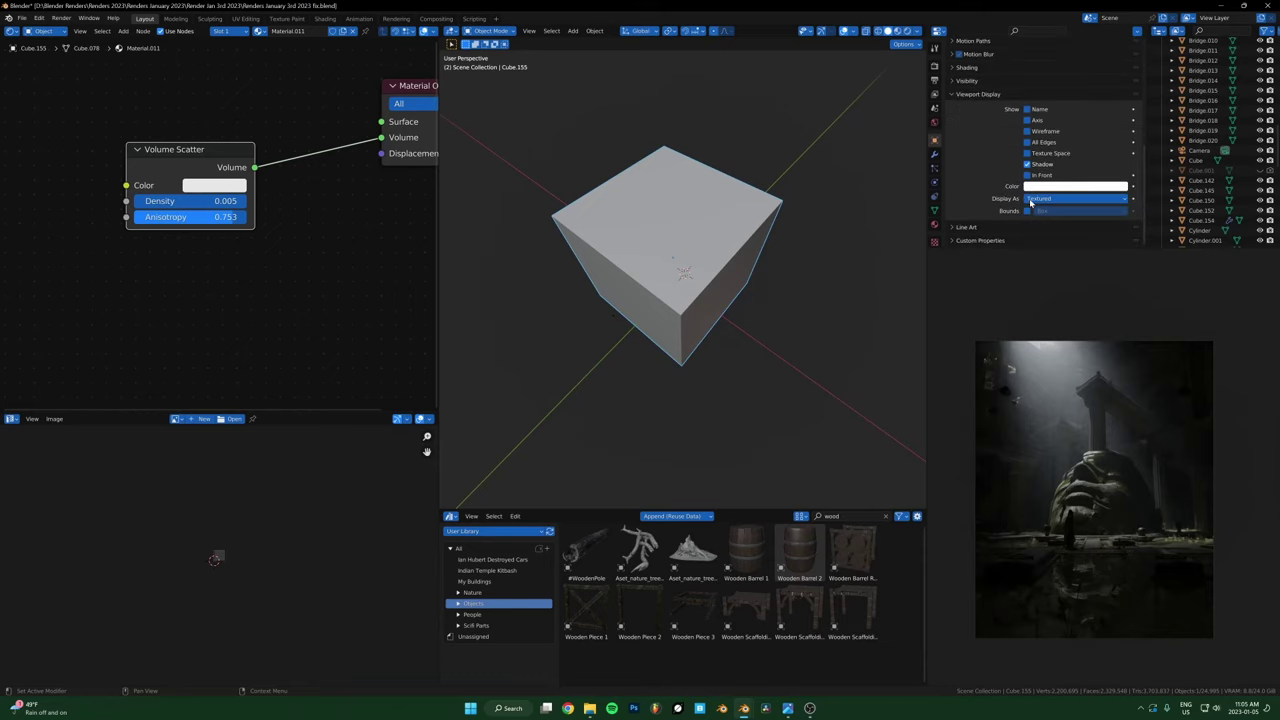
Try moving the fog cube off the temple and switch its Display As option to Bounds.
{"action": "key", "text": "g"}
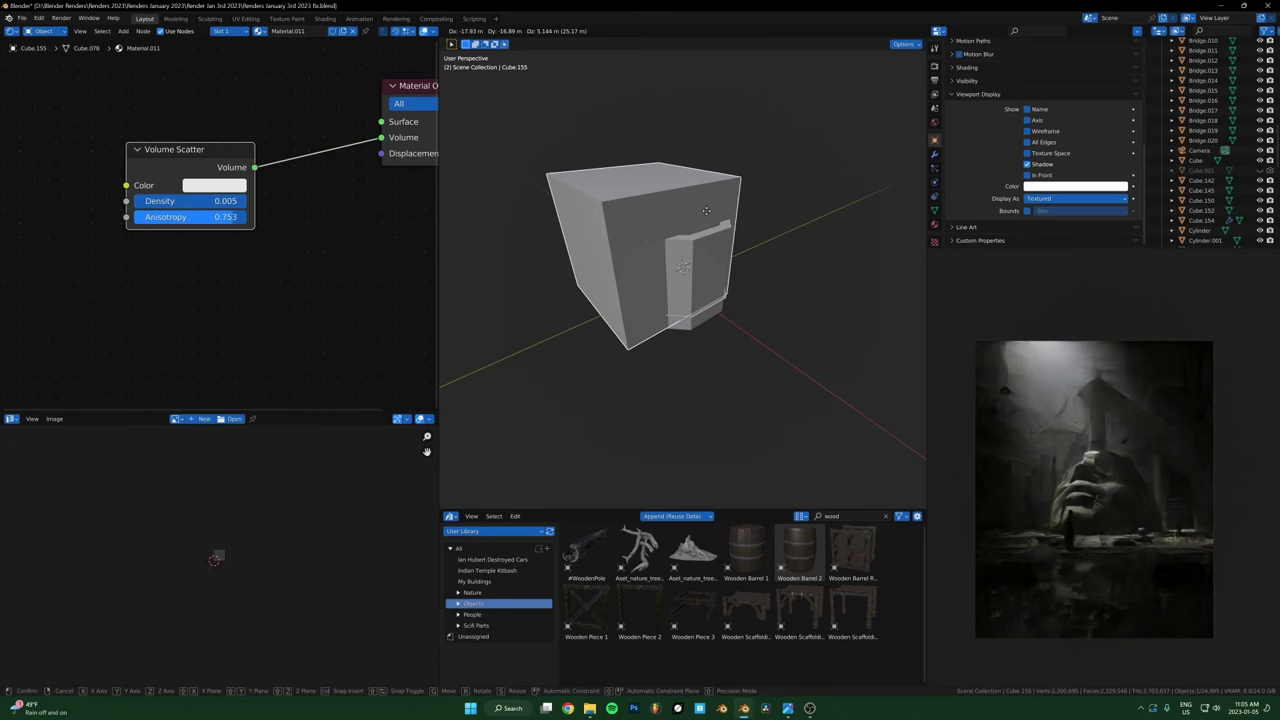
{"action": "left_click", "coordinate": [880, 198]}
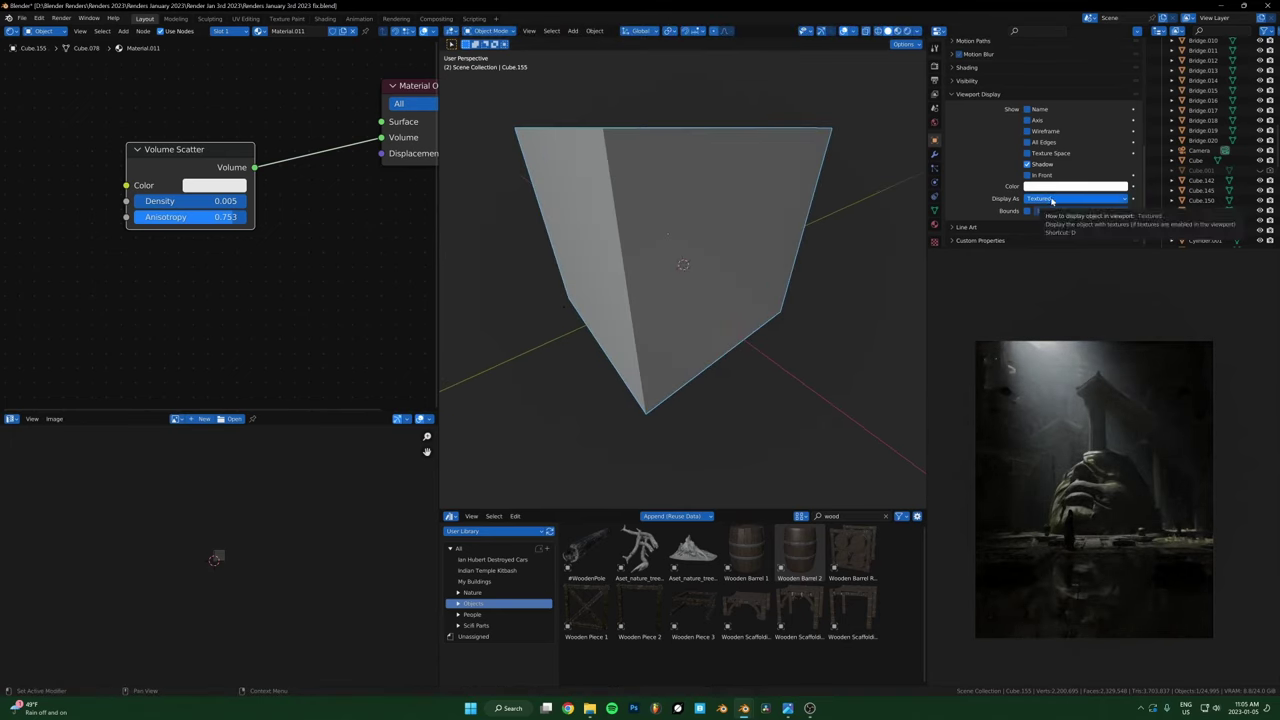
{"action": "left_click", "coordinate": [1051, 200]}
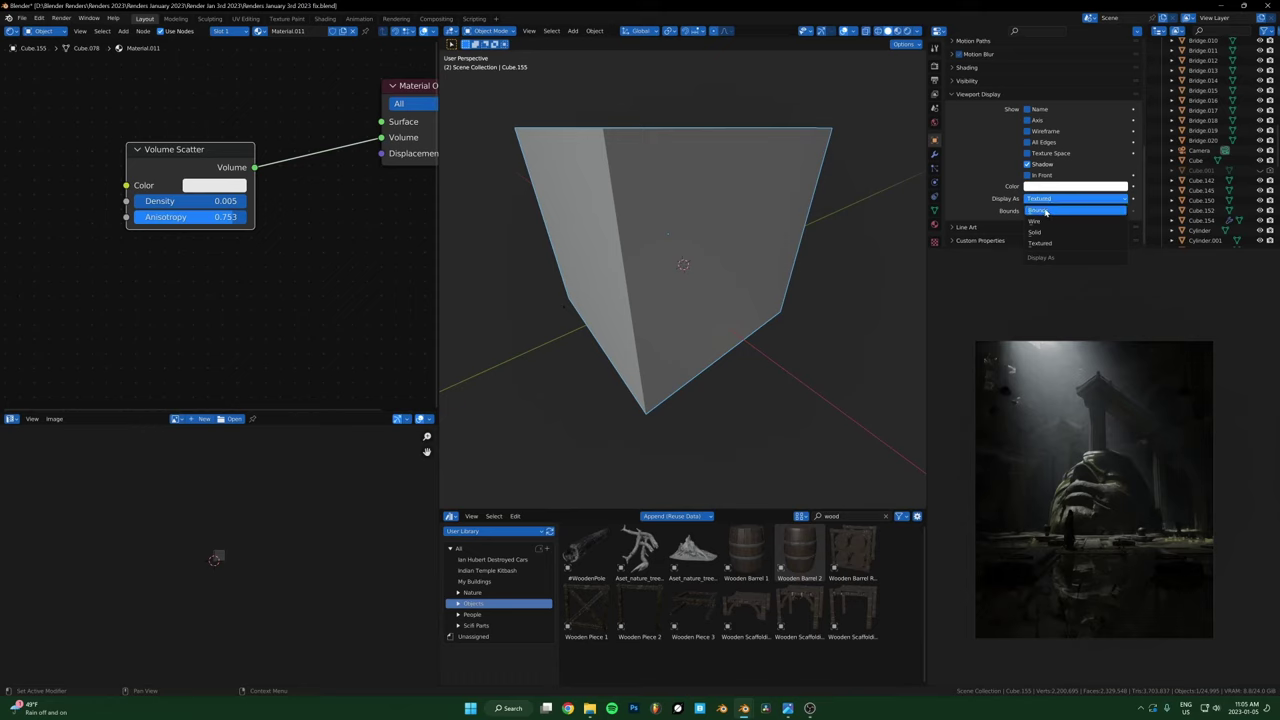
{"action": "left_click", "coordinate": [1044, 211]}
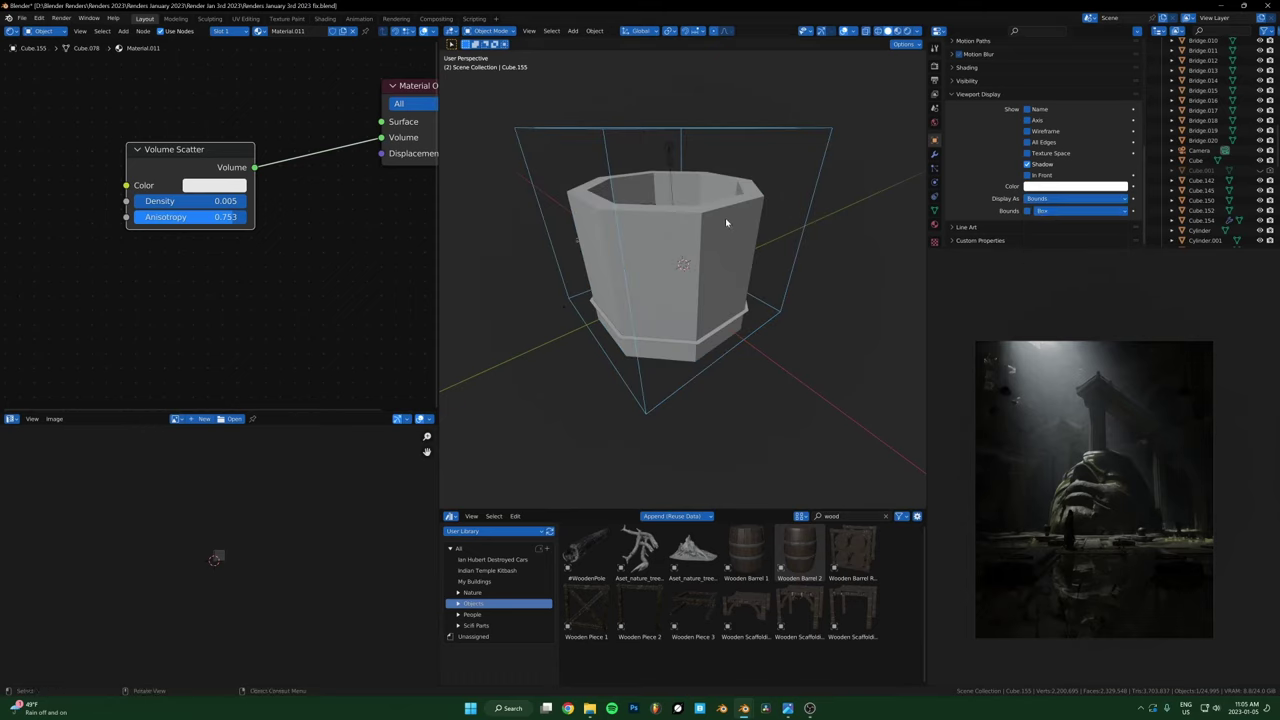
{"action": "middle_click_drag", "start_coordinate": [715, 211], "coordinate": [760, 190]}
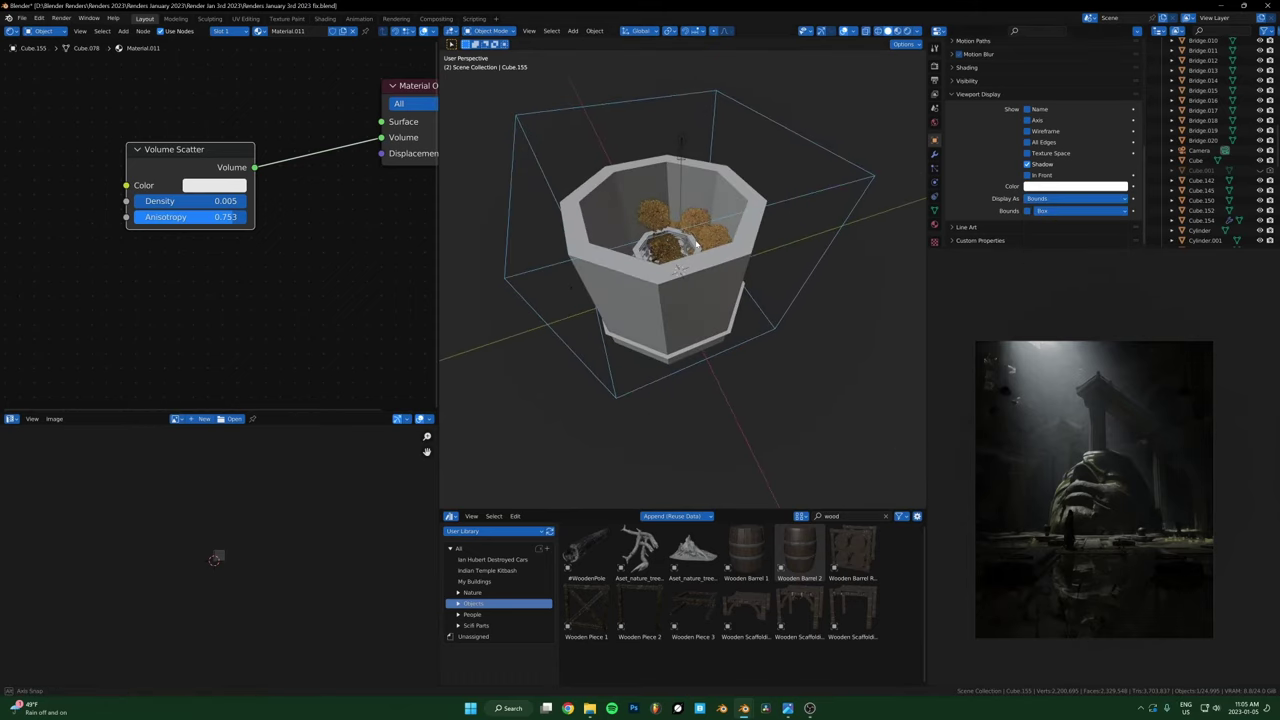
Undo the fog cube's switch to Bounds display.
{"action": "left_click", "coordinate": [1059, 200]}
{"action": "left_click", "coordinate": [1058, 205]}
{"action": "key", "text": "ctrl+z"}
Choose Bounds from the Display As shortcut menu for the fog cube, and undo it again.
{"action": "scroll", "coordinate": [755, 218], "scroll_direction": "down", "scroll_amount": 4}
{"action": "key", "text": "d"}
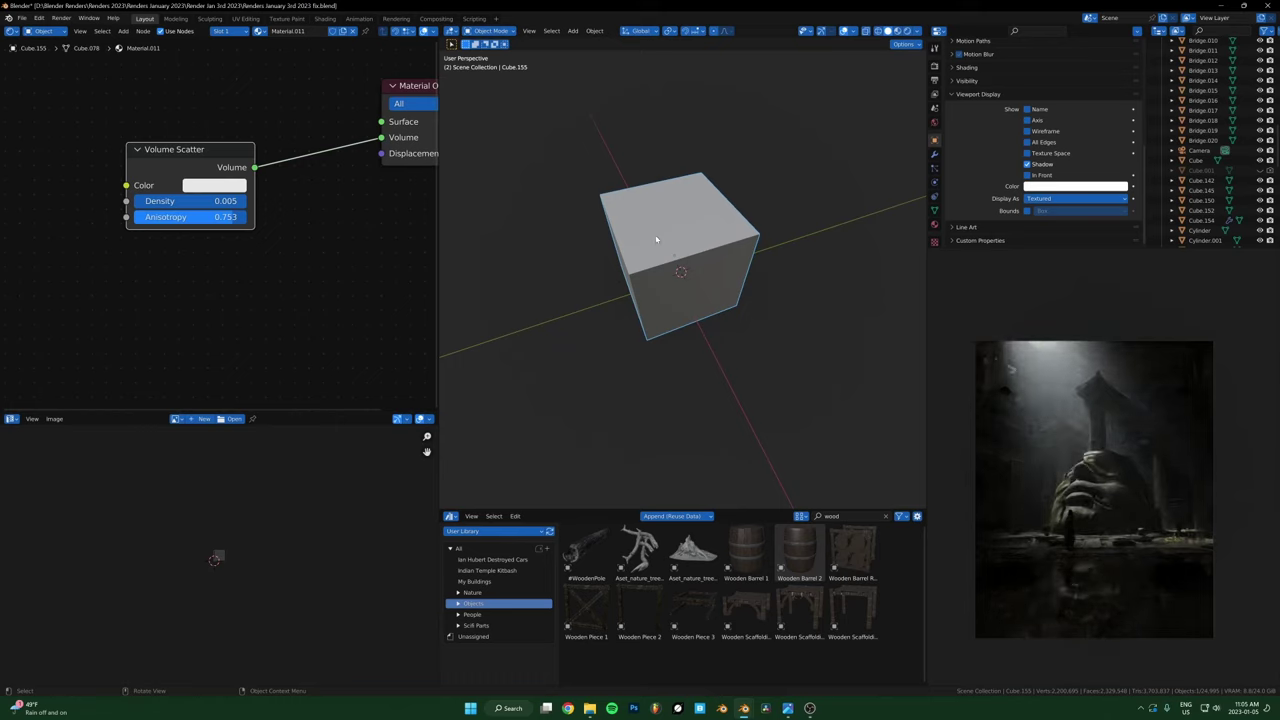
{"action": "key", "text": "d"}
{"action": "left_click", "coordinate": [650, 239]}
{"action": "scroll", "coordinate": [650, 239], "scroll_direction": "up", "scroll_amount": 4}
{"action": "key", "text": "ctrl+z"}
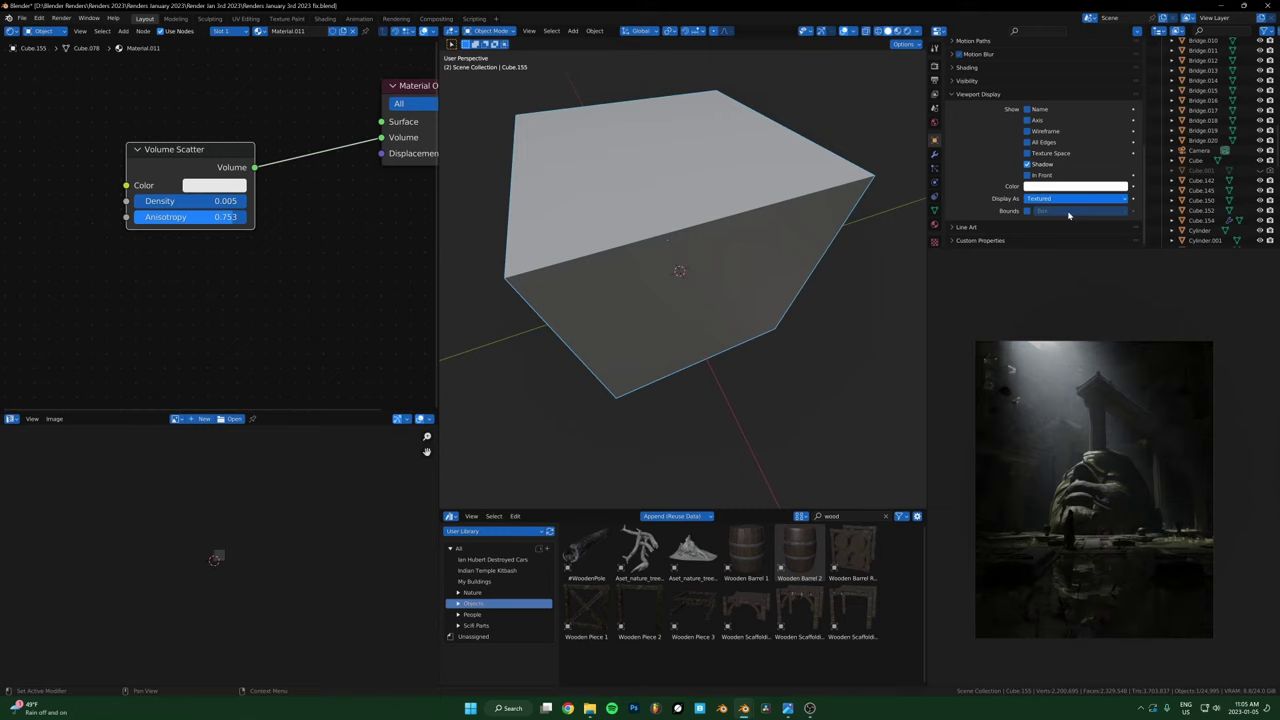
Display the fog cube as Bounds in the viewport.
{"action": "right_click", "coordinate": [1052, 203]}
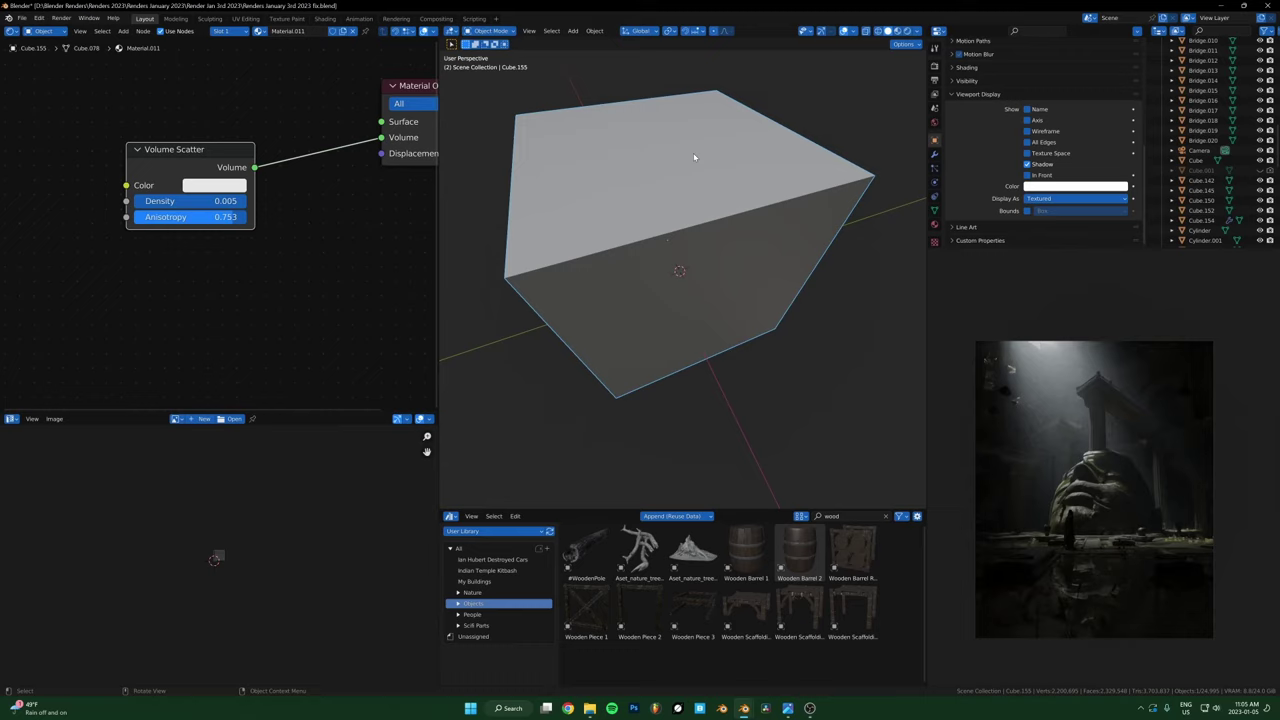
{"action": "key", "text": "d"}
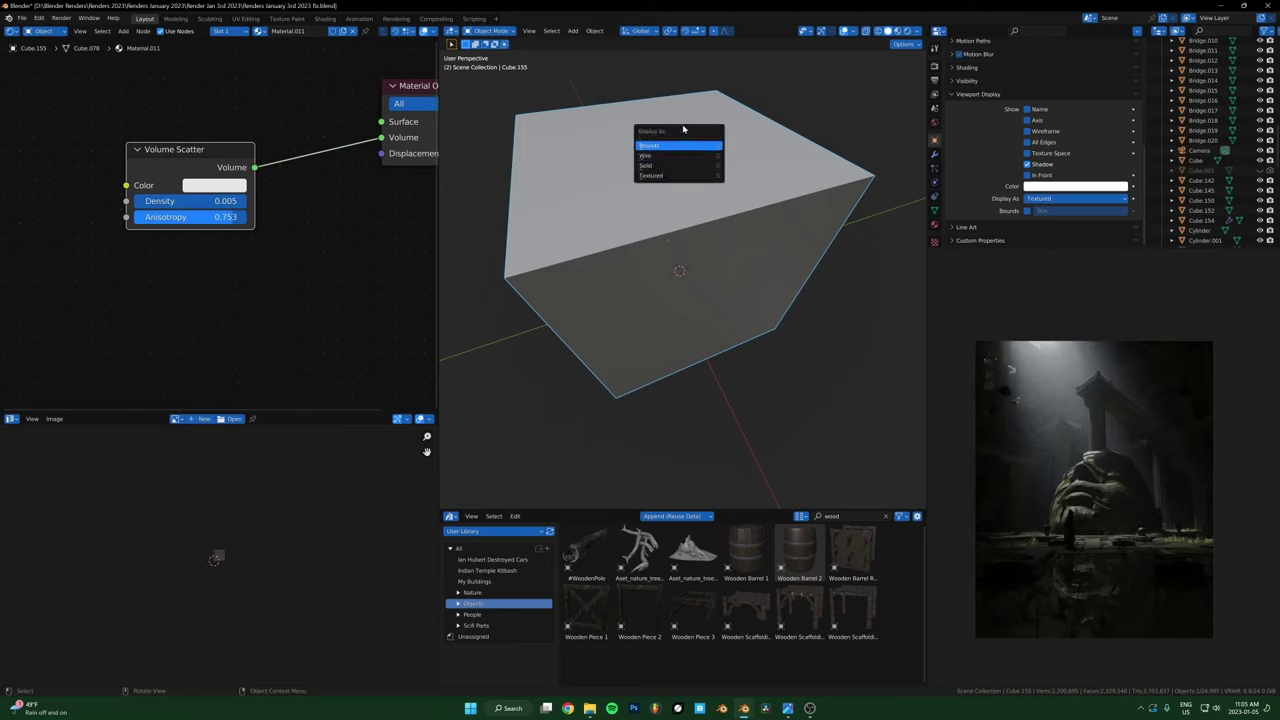
{"action": "key", "text": "ctrl+d"}
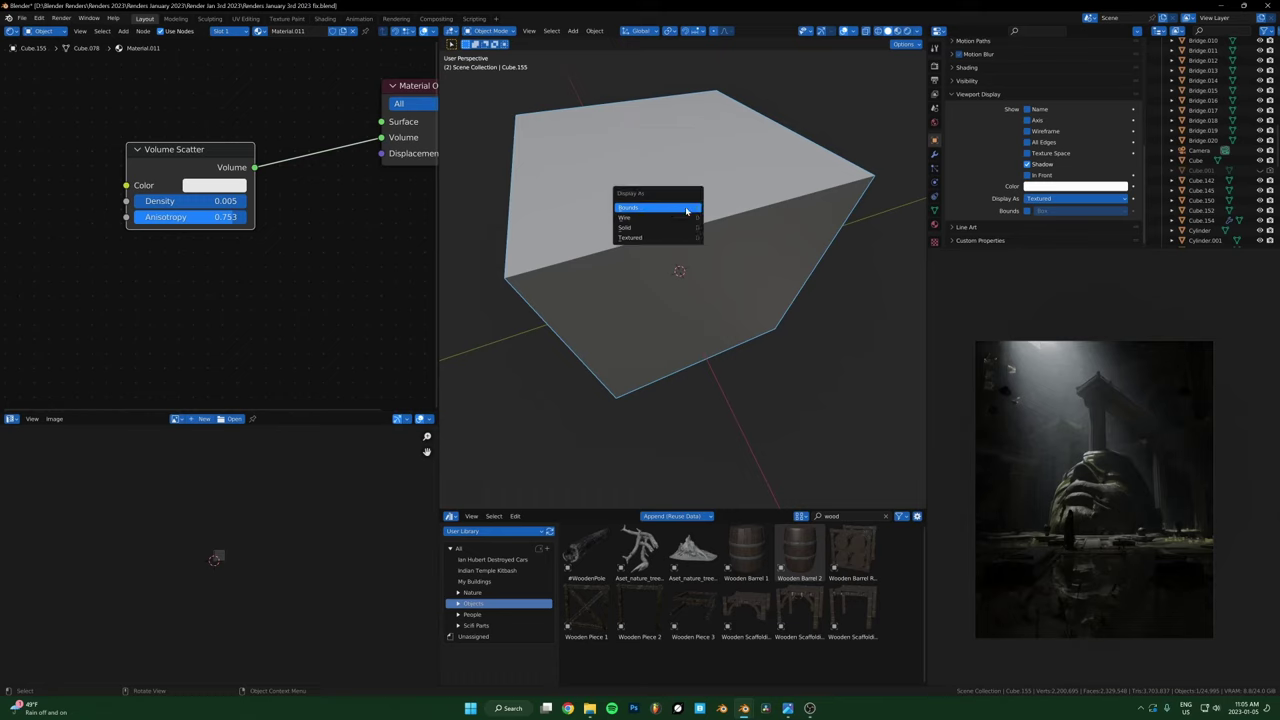
{"action": "key", "text": "Return"}
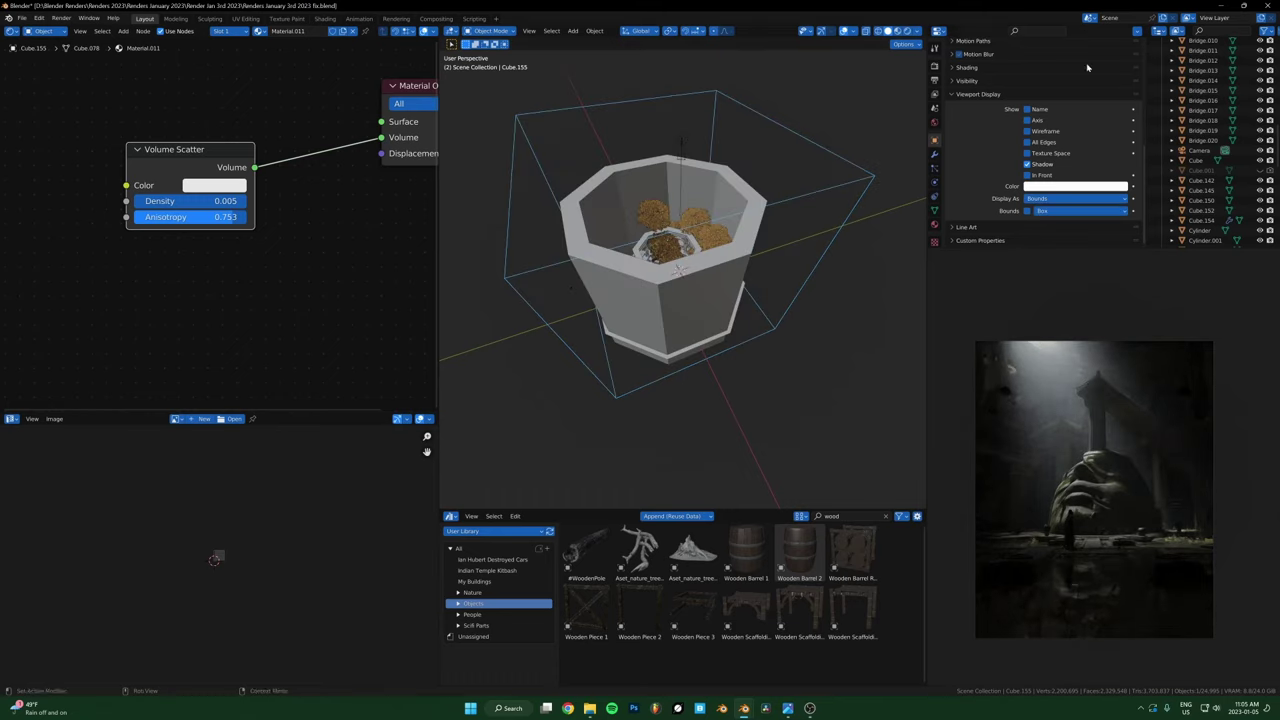
Examine the stone head and columns inside the fog cube, and look closely at the fog in the rendered view.
{"action": "scroll", "coordinate": [722, 275], "scroll_direction": "up", "scroll_amount": 5}
{"action": "mouse_move", "coordinate": [724, 285]}
{"action": "middle_mouse_down"}
{"action": "mouse_move", "coordinate": [730, 315]}
{"action": "mouse_move", "coordinate": [745, 300]}
{"action": "mouse_move", "coordinate": [742, 312]}
{"action": "mouse_move", "coordinate": [733, 300]}
{"action": "middle_mouse_up"}
{"action": "scroll", "coordinate": [757, 291], "scroll_direction": "down", "scroll_amount": 6}
{"action": "scroll", "coordinate": [1155, 476], "scroll_direction": "down", "scroll_amount": 2}
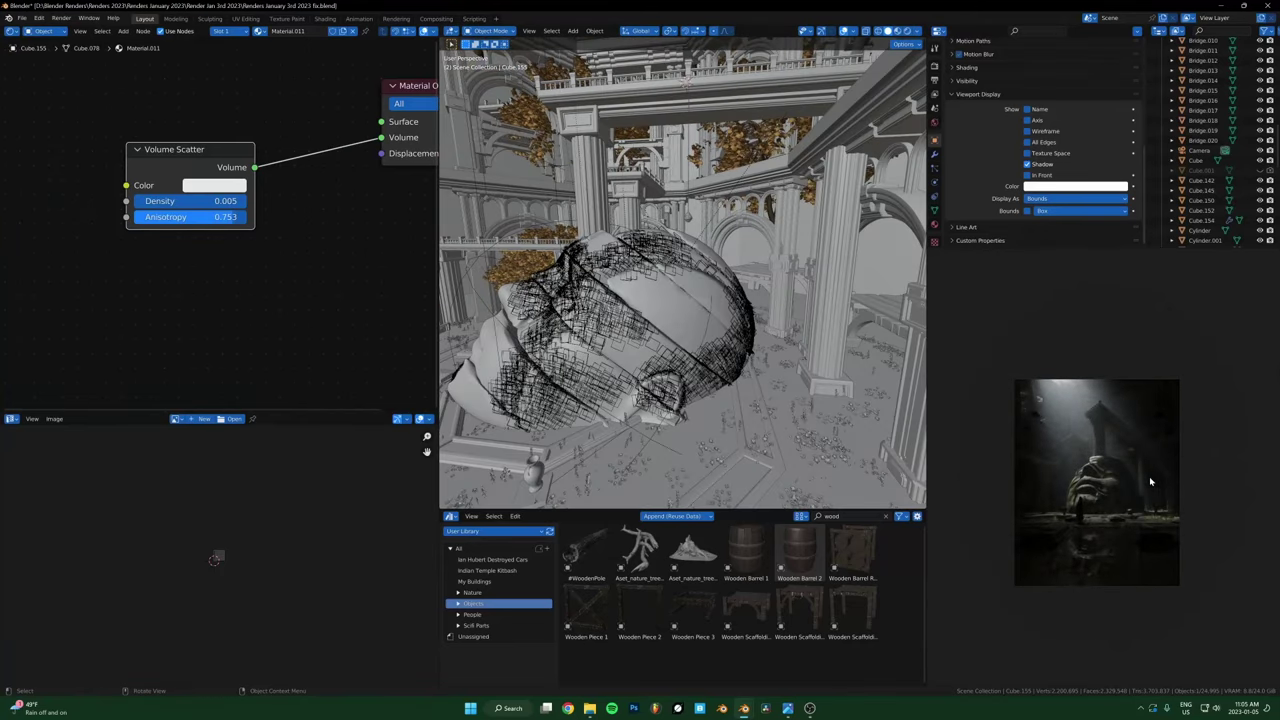
{"action": "scroll", "coordinate": [1170, 505], "scroll_direction": "up", "scroll_amount": 2}
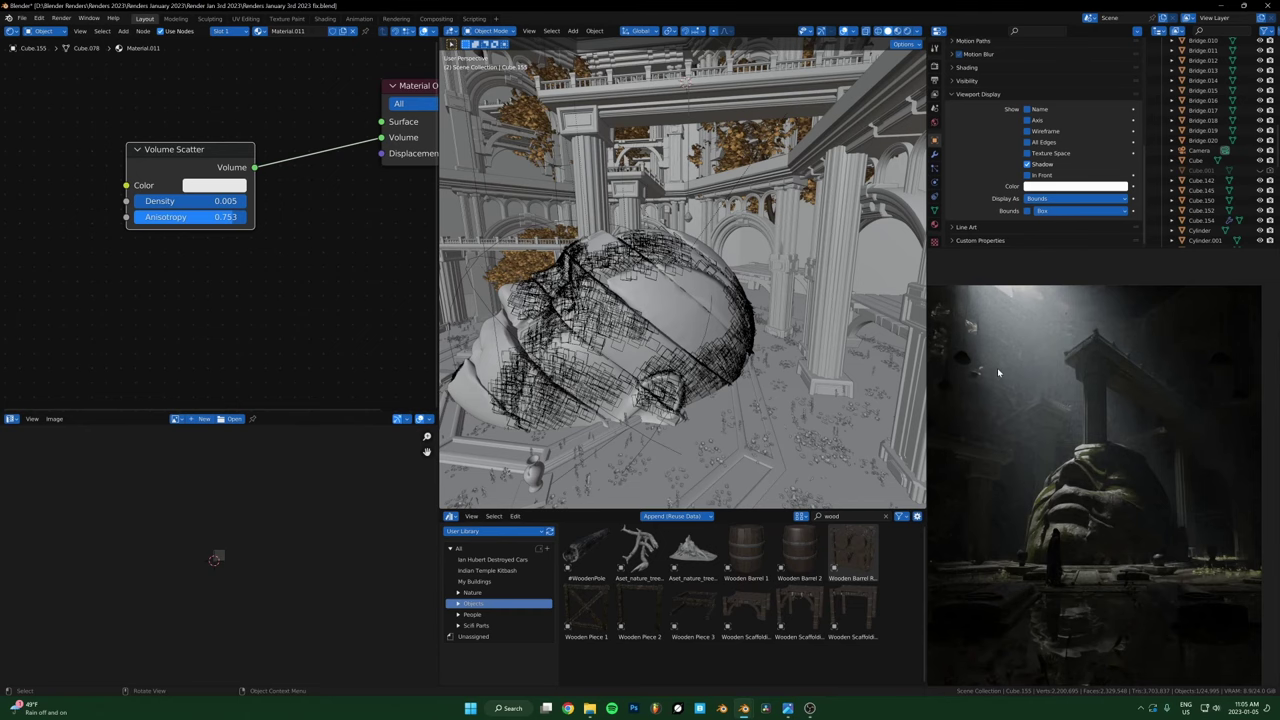
Move the Volume Scatter node slightly farther from the Material Output node, and view the whole fog cube around the temple.
{"action": "key", "text": "KP_Divide"}
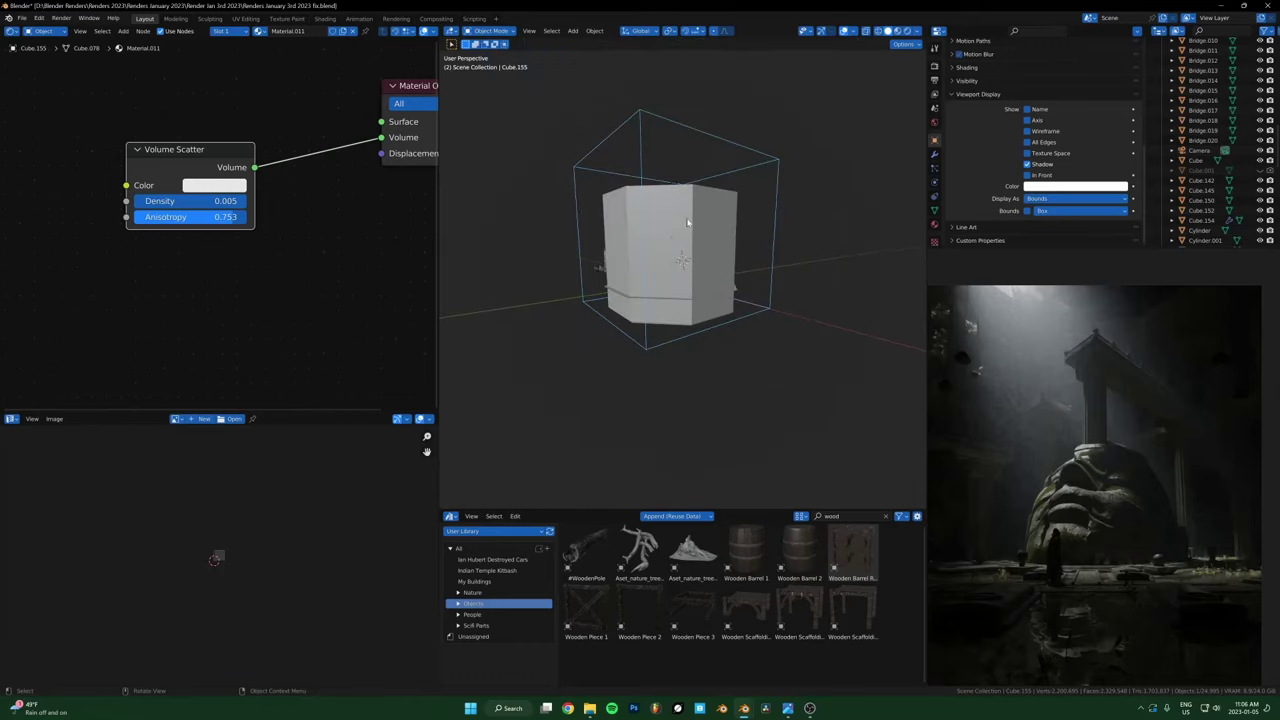
{"action": "left_click_drag", "start_coordinate": [209, 158], "coordinate": [188, 153]}
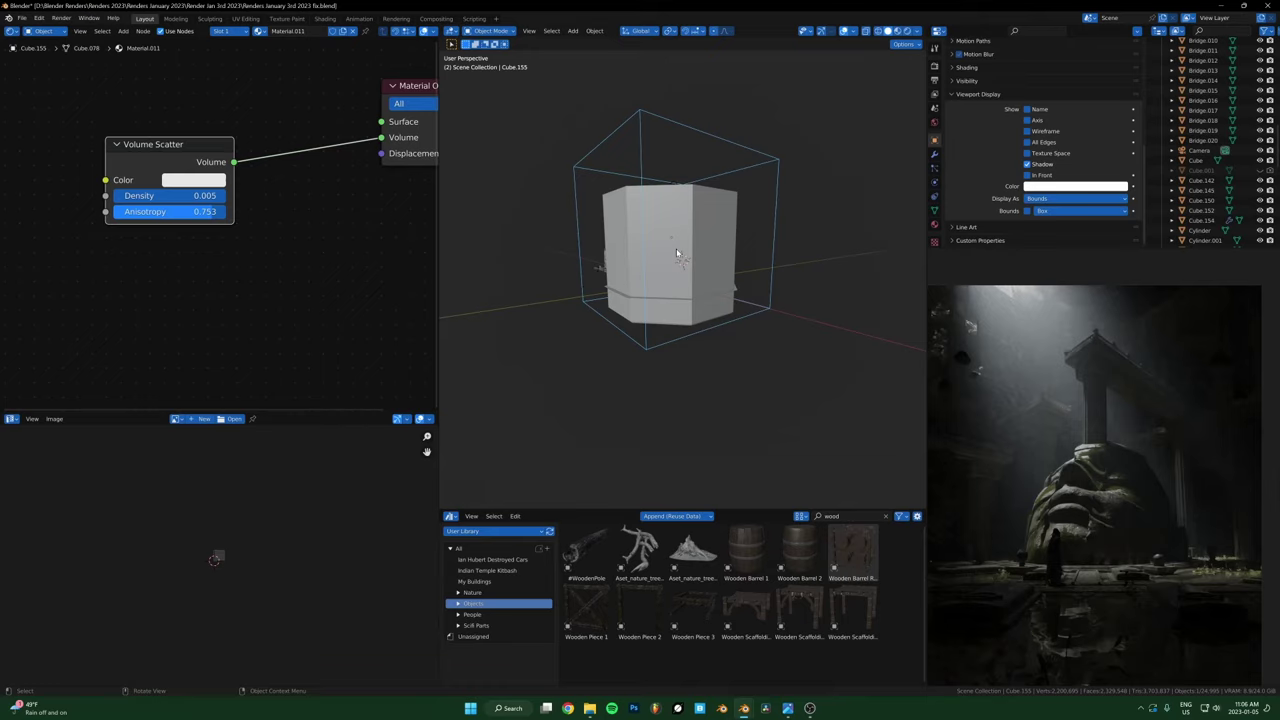
{"action": "middle_click_drag", "start_coordinate": [684, 271], "coordinate": [678, 244]}
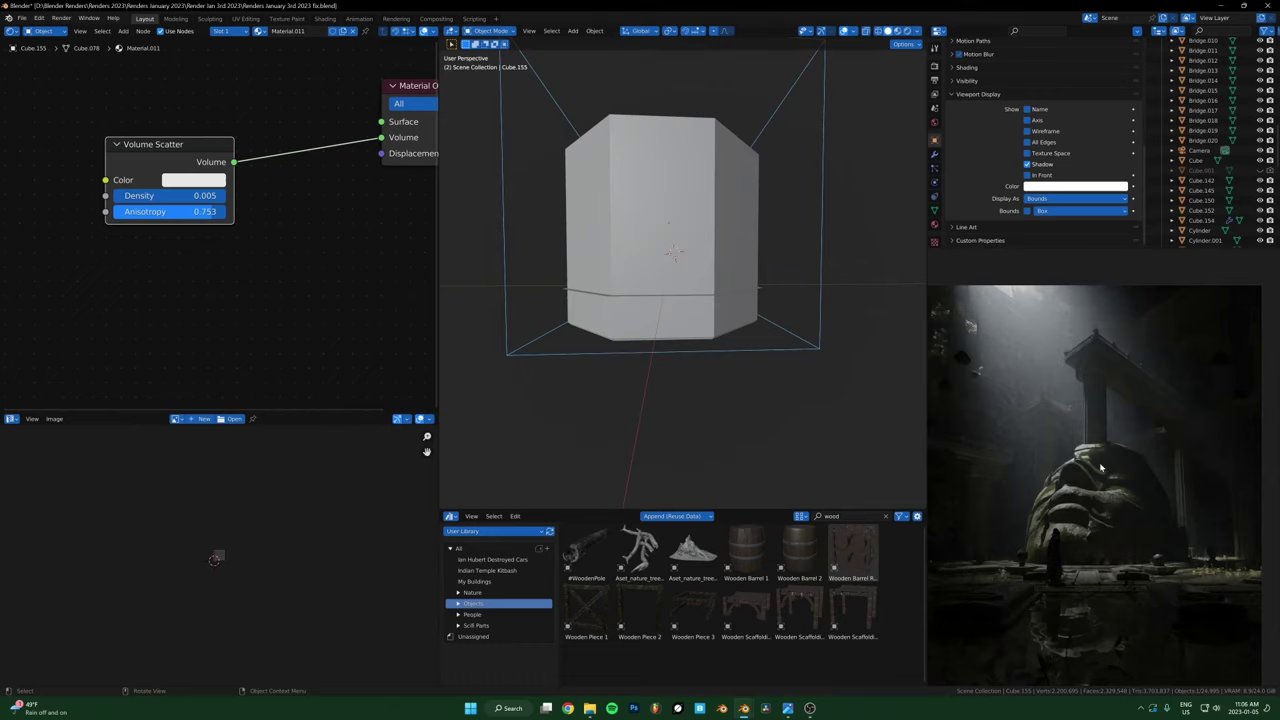